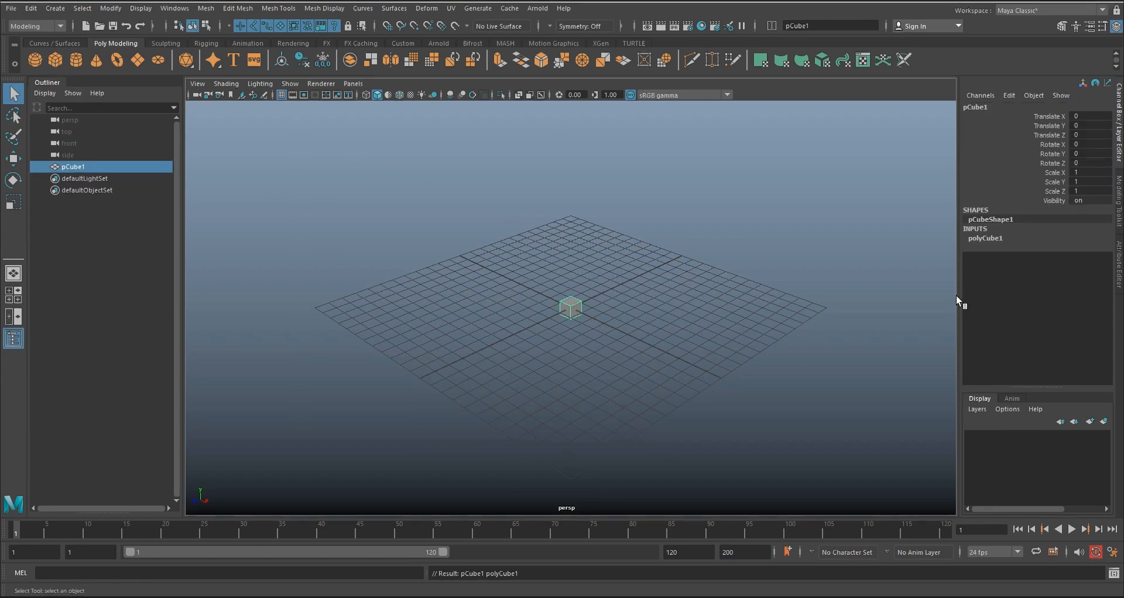
Set the cube's height to 5.9 and its width to 5.6 in its polyCube1 creation settings
click(988, 239)
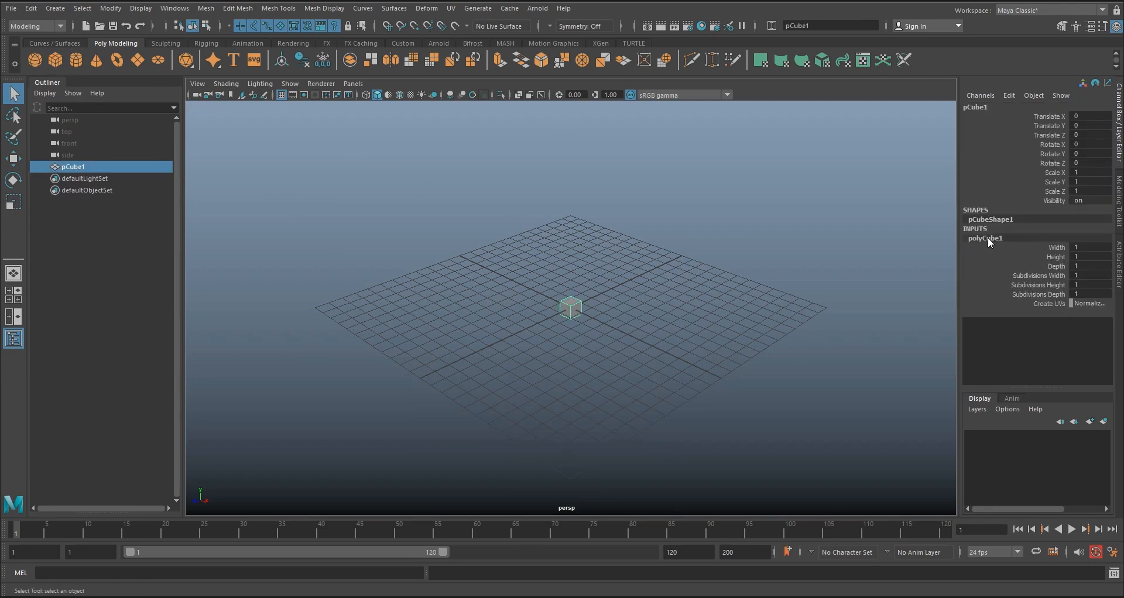
click(1041, 258)
middle_drag(842, 245, 935, 252)
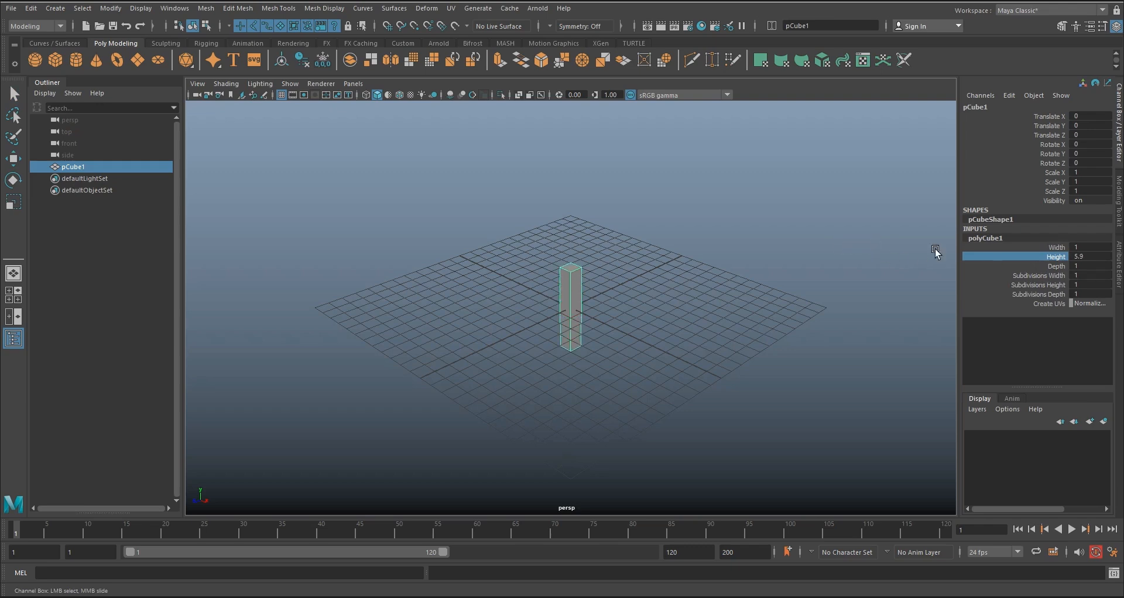
click(1057, 248)
middle_drag(831, 253, 842, 251)
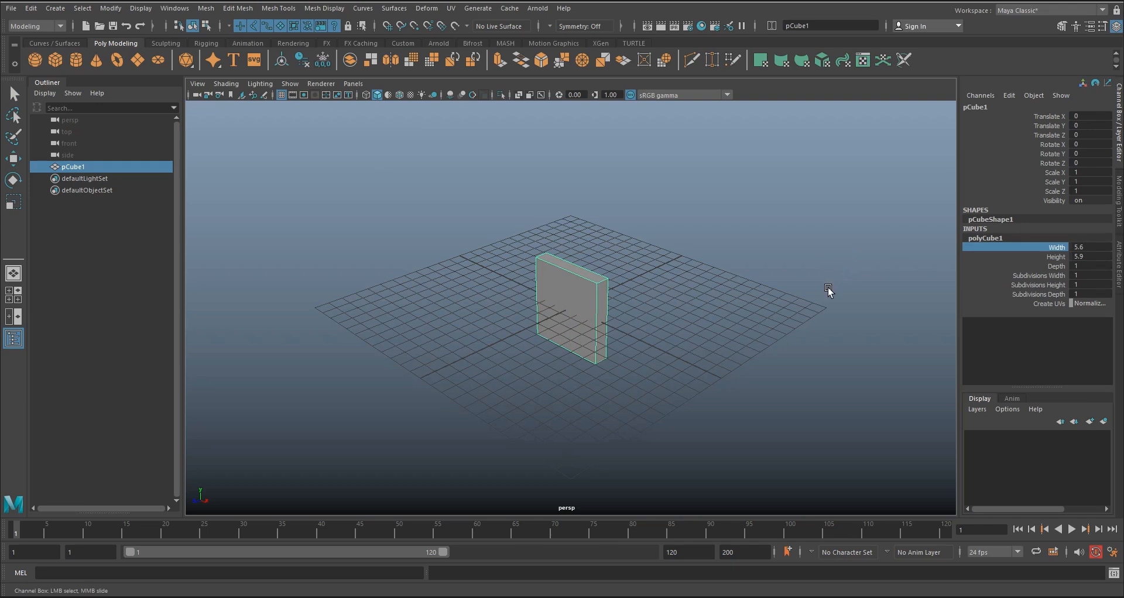
Move the slab along the Z axis to about 6.05 and on to about -8.35, and reset its Translate Z to 0
key(w)
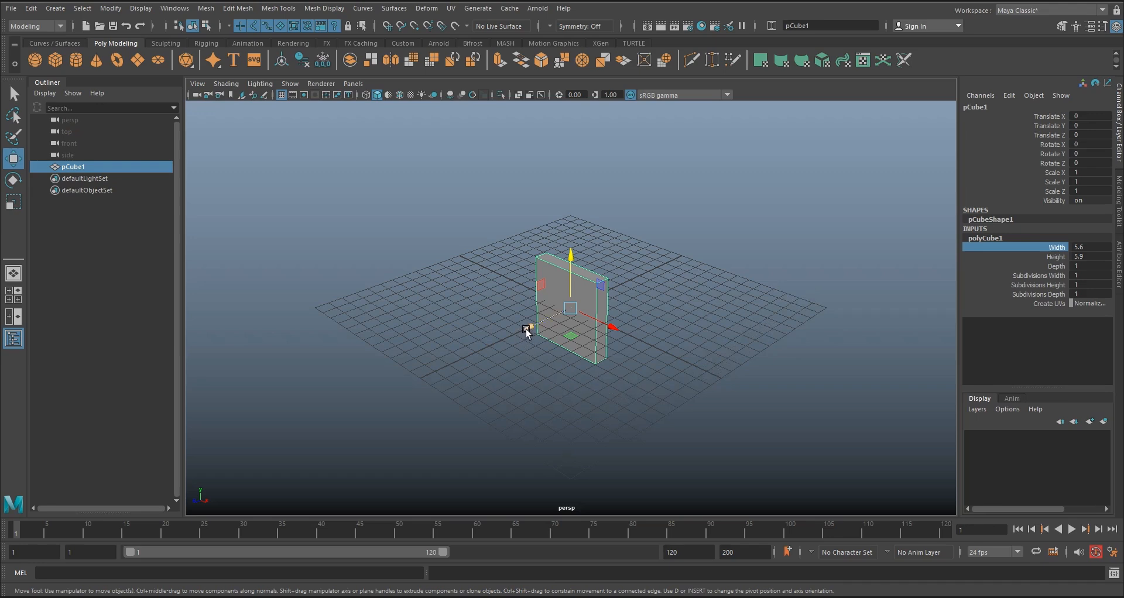
drag(529, 329, 456, 358)
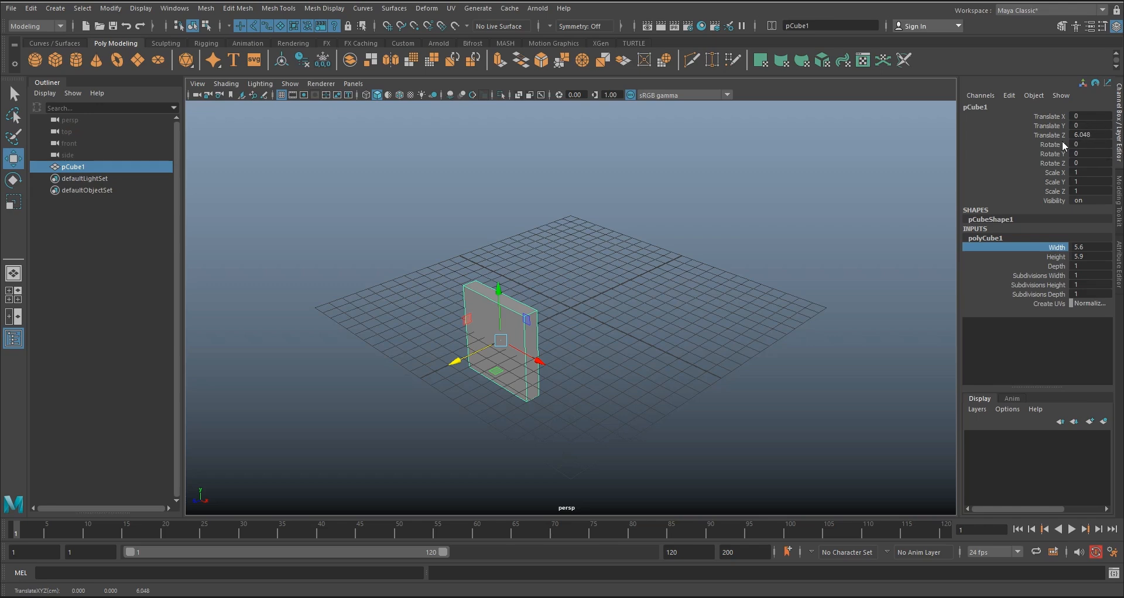
drag(459, 360, 620, 287)
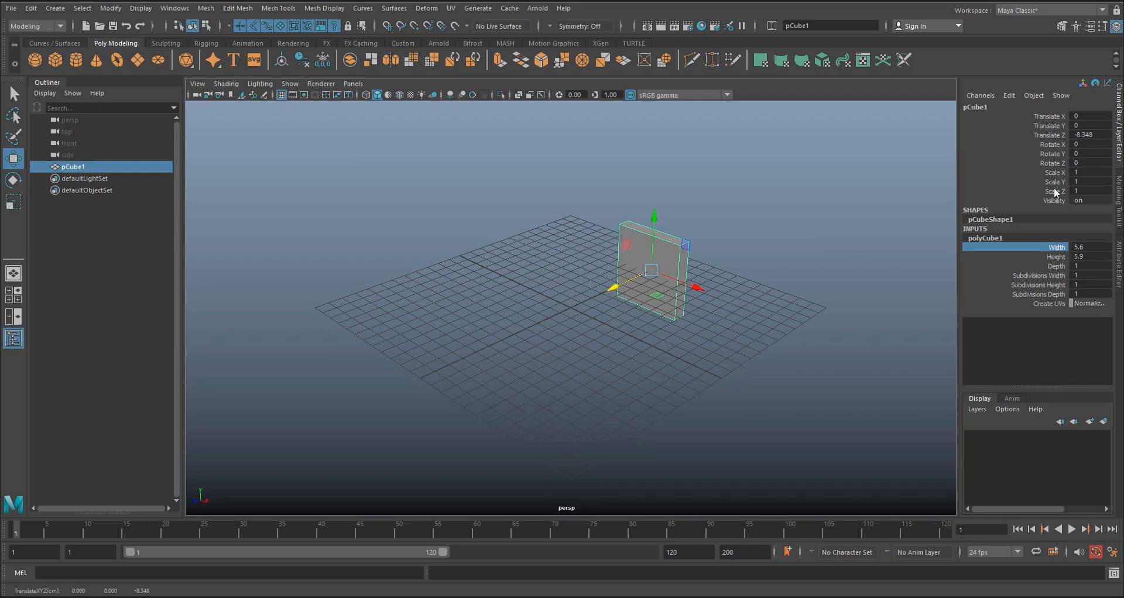
double_click(1097, 136)
text(0)
key(Return)
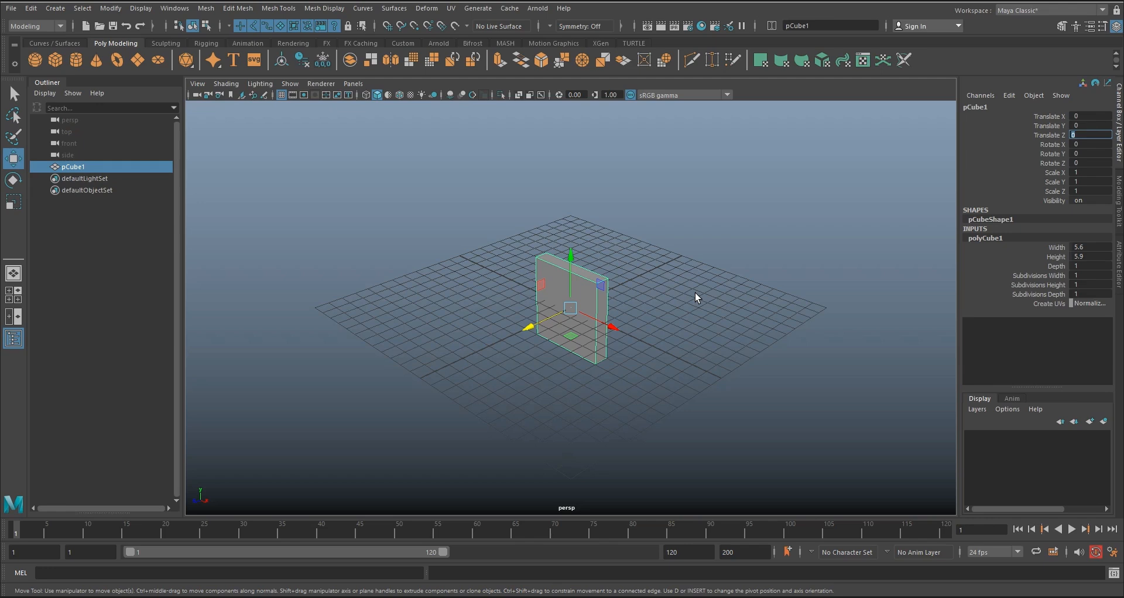
Rotate the slab about the X axis to about 2.5 degrees and reset its Rotate X to 0
key(e)
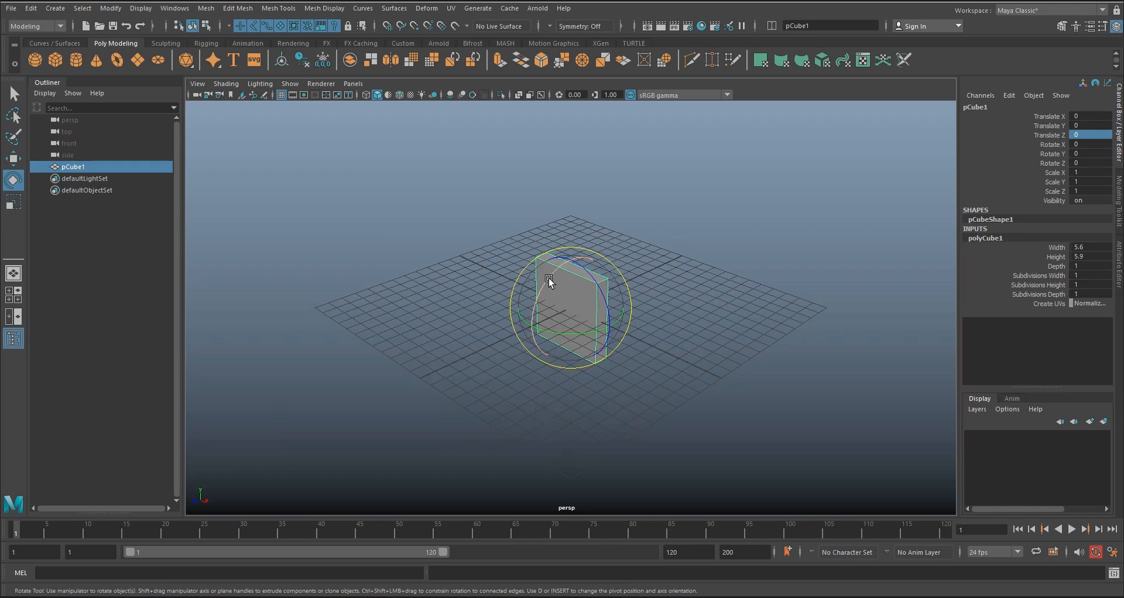
mouse_move(549, 277)
mouse_down()
mouse_move(528, 314)
mouse_move(574, 269)
mouse_move(558, 284)
mouse_up()
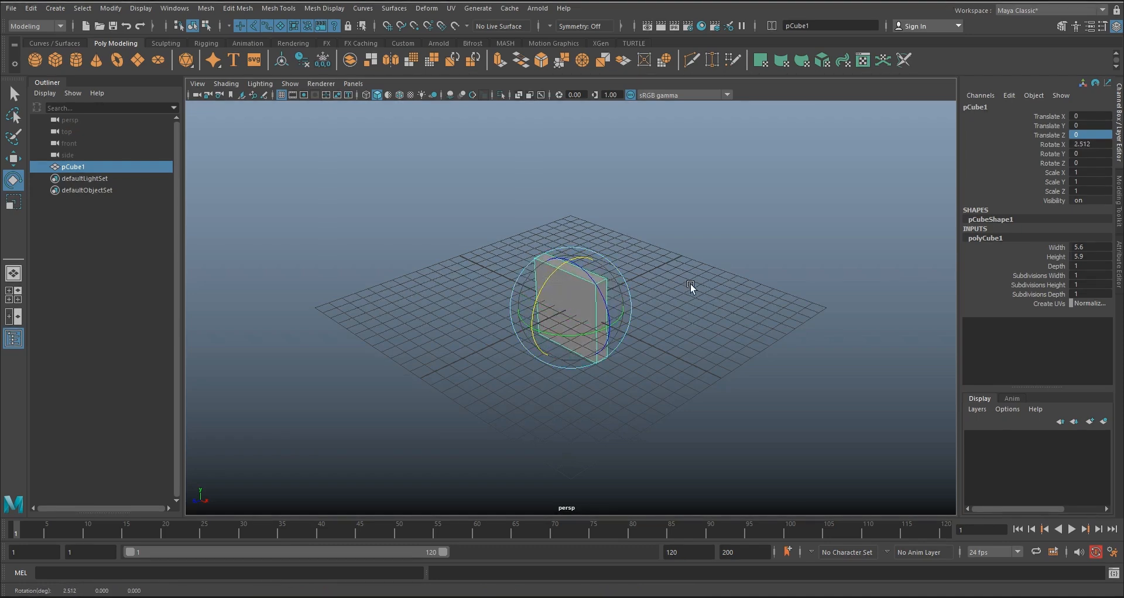
double_click(1089, 145)
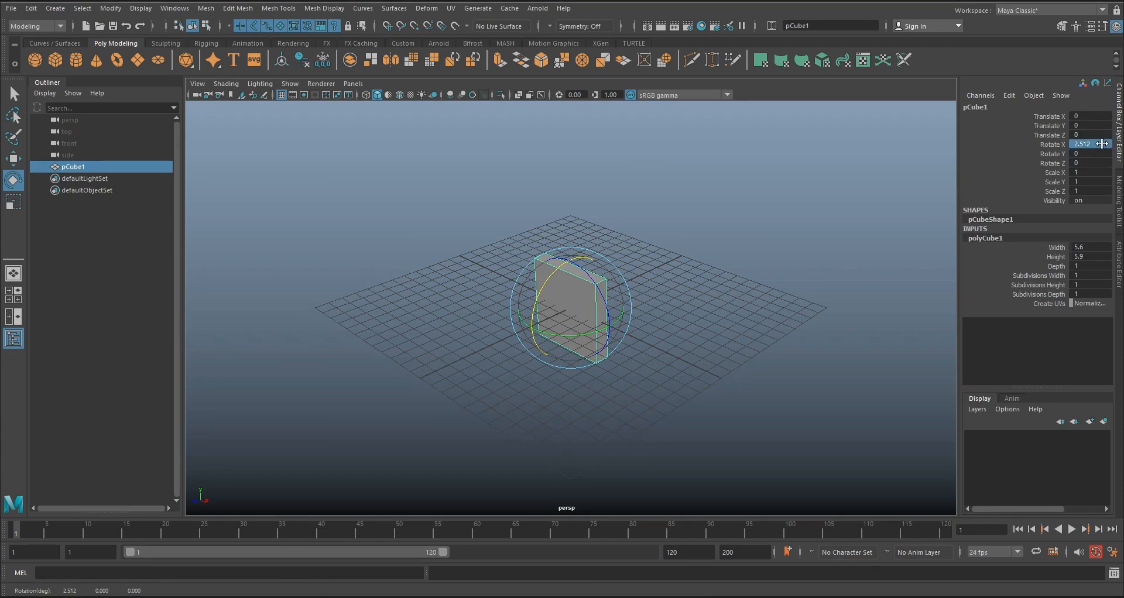
text(0)
key(Return)
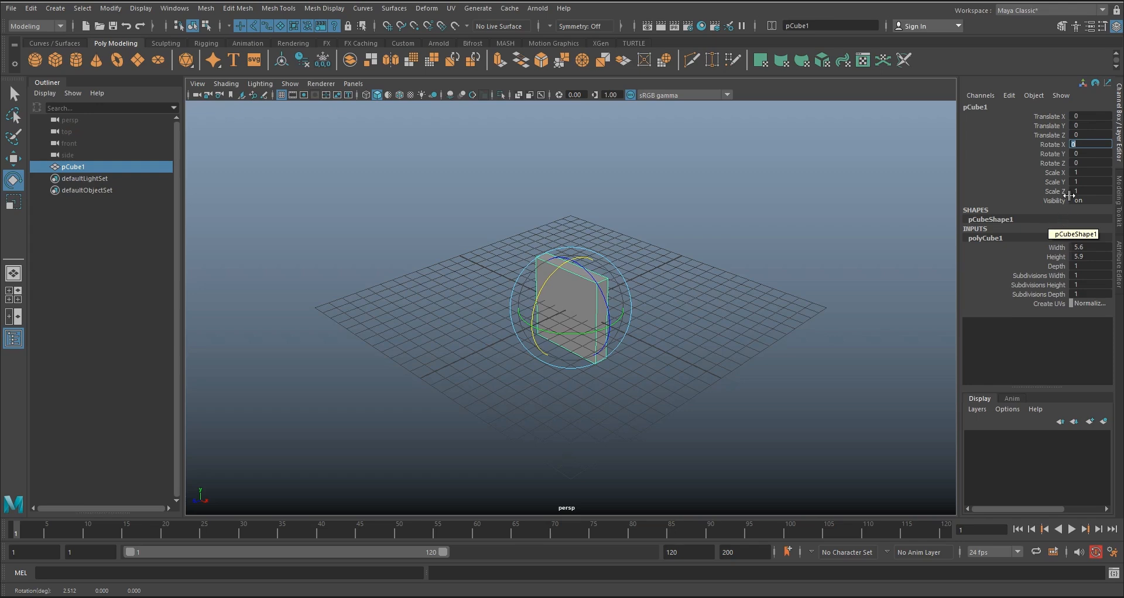
Set the slab's Rotate Y to 45 and return it to 0
double_click(1086, 154)
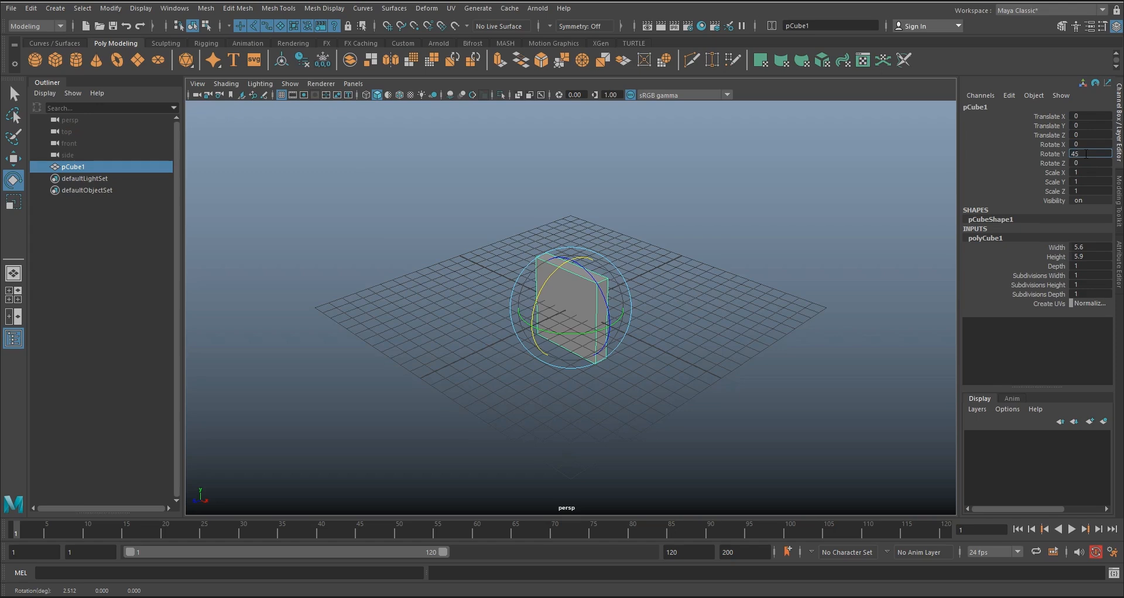
text(45)
key(Return)
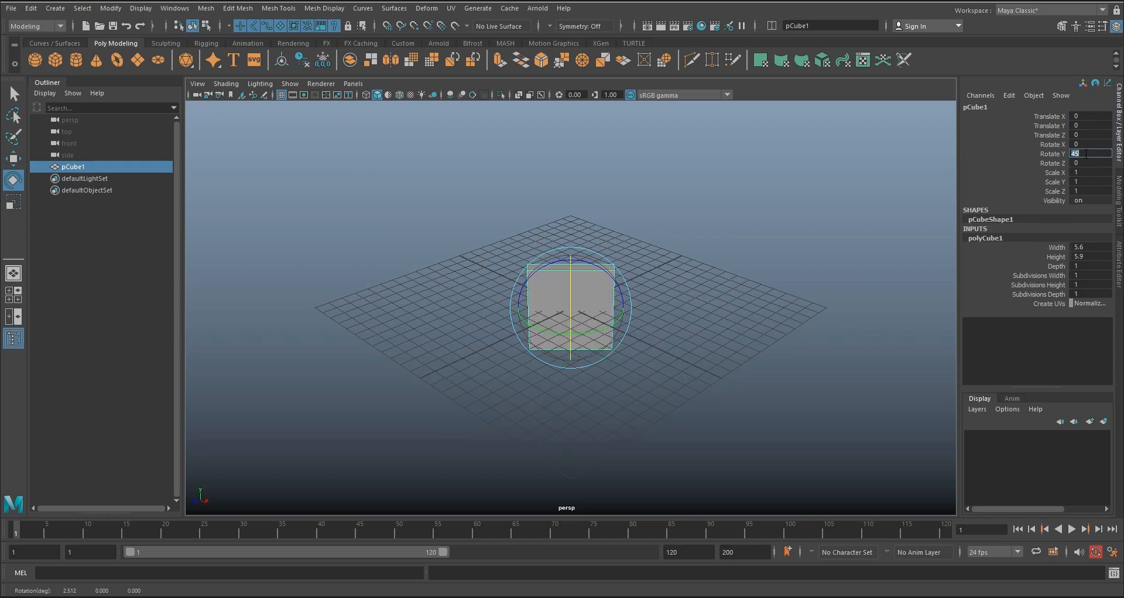
text(0)
key(Return)
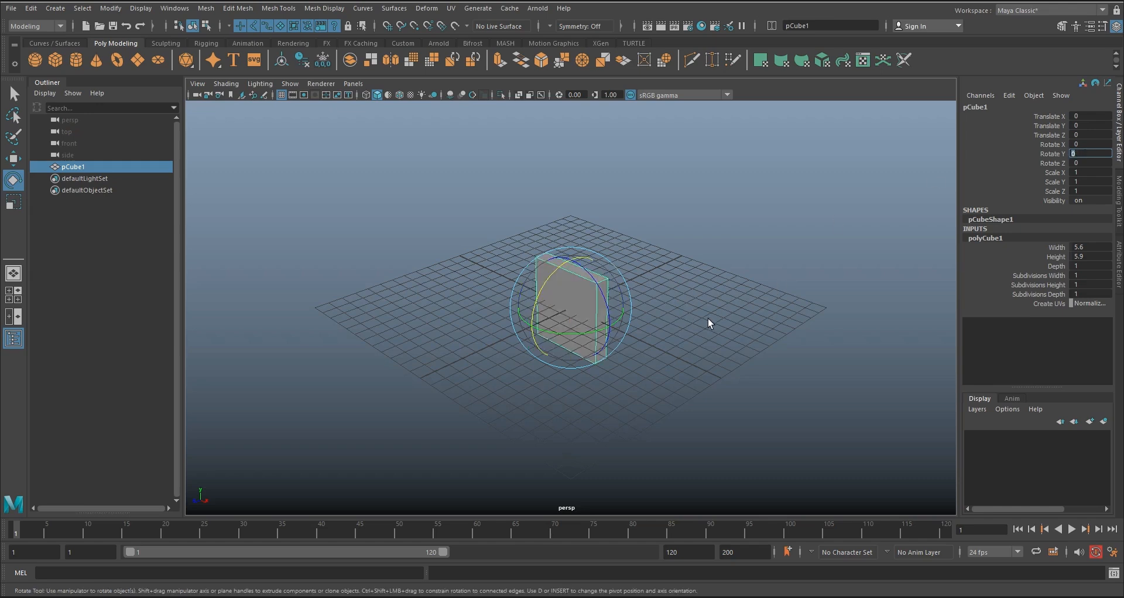
key(Return)
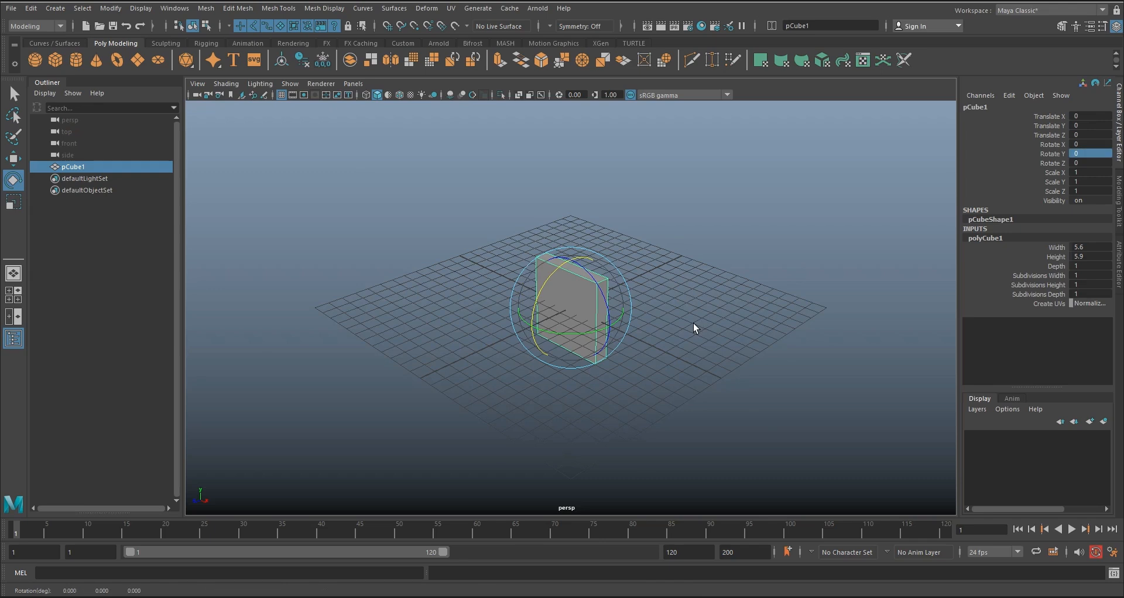
Scale the slab along the Z axis to about 2.84 and undo that scaling
key(r)
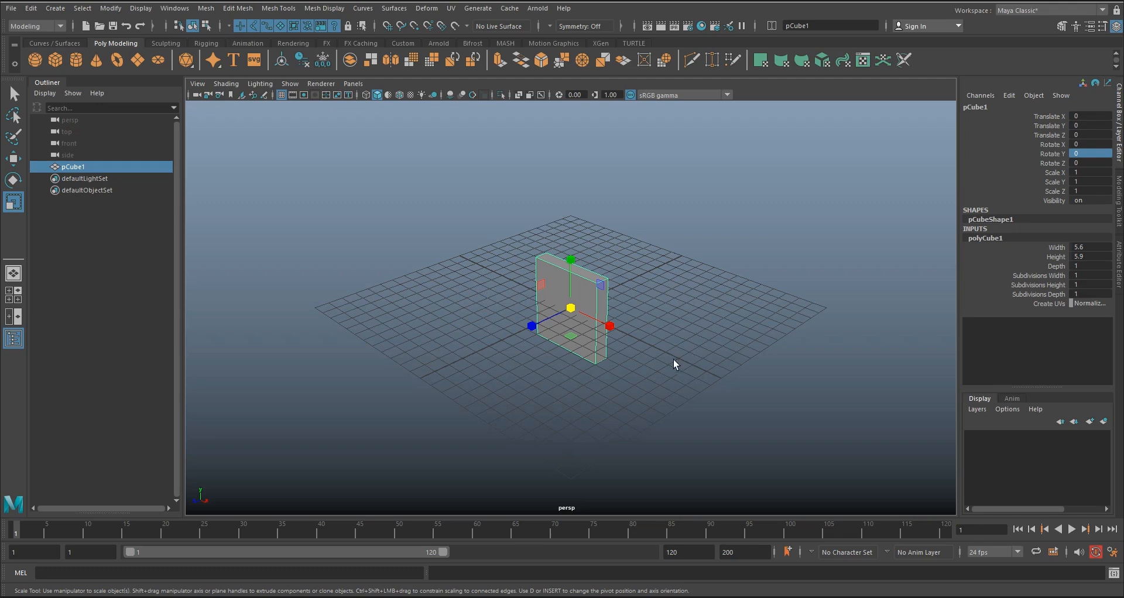
drag(532, 327, 439, 363)
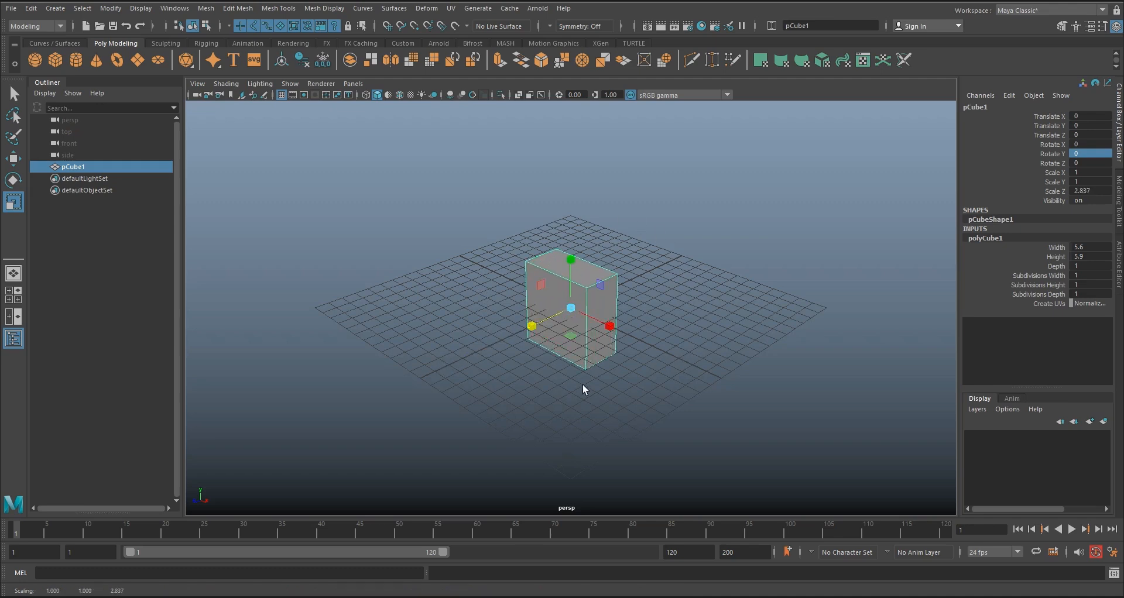
key(ctrl+z)
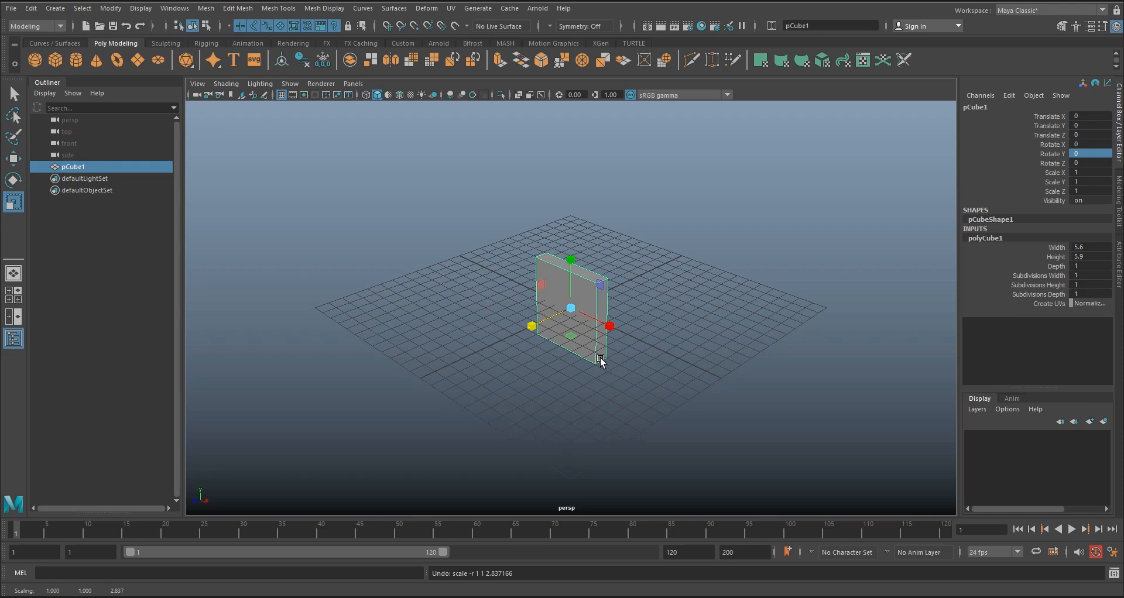
Scale the slab uniformly up to about 2.71 and down to about 0.48, and reset Scale X, Y and Z together to 1
click(572, 309)
drag(572, 310, 677, 230)
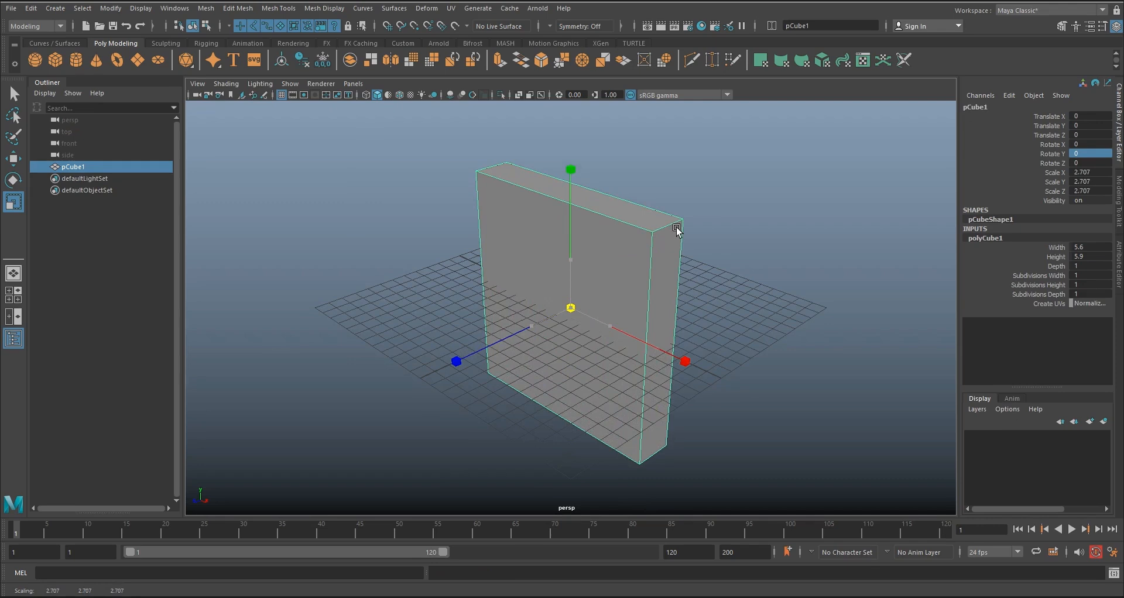
drag(677, 229, 677, 229)
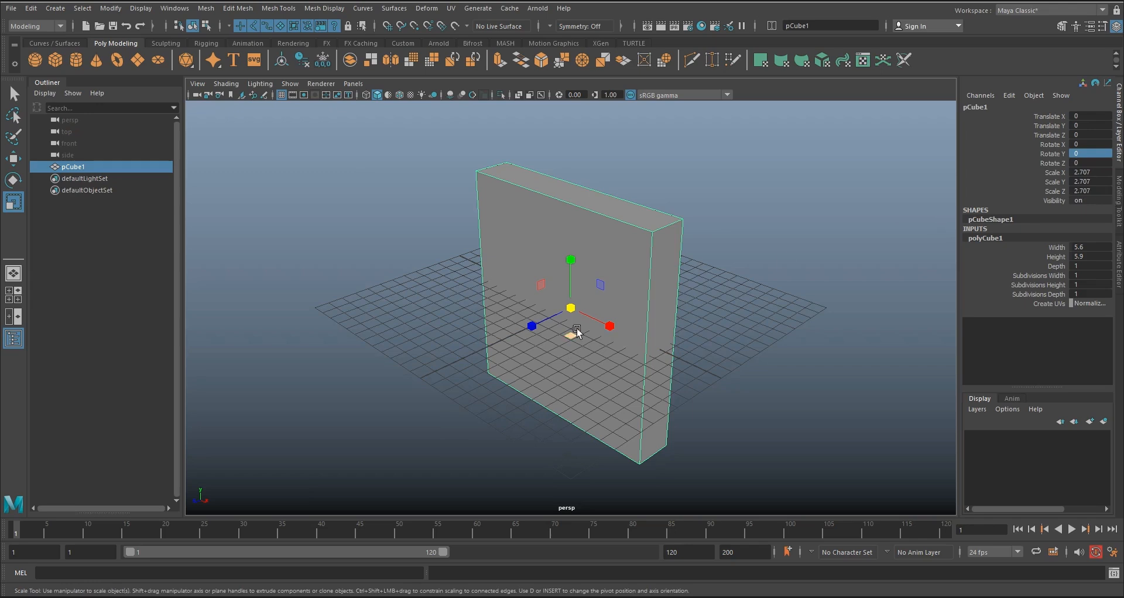
drag(571, 309, 432, 300)
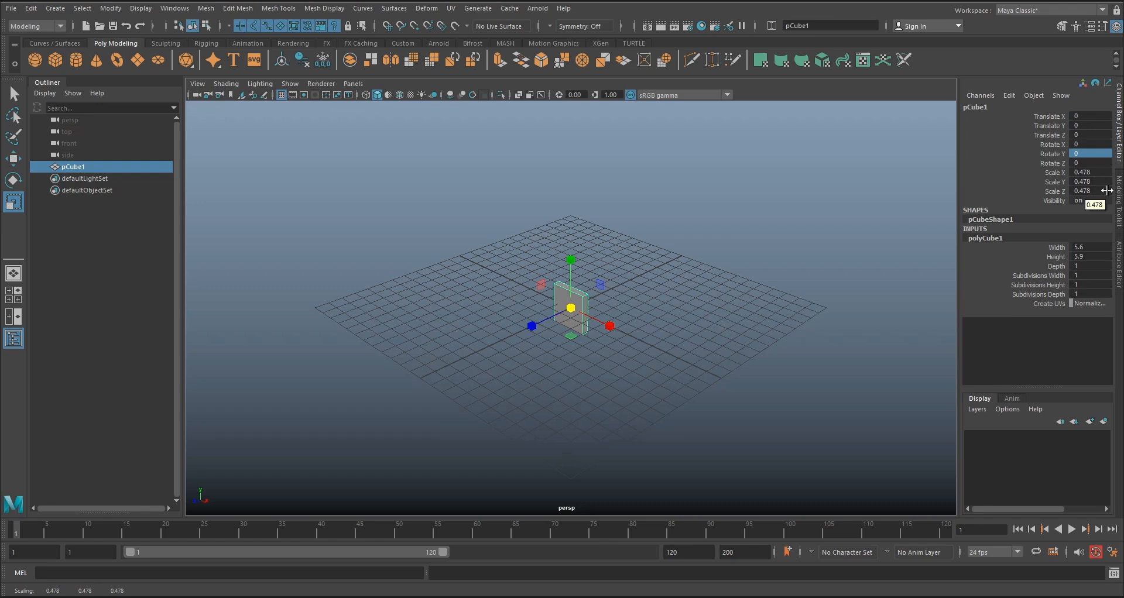
click(1098, 172)
drag(1098, 174, 1097, 189)
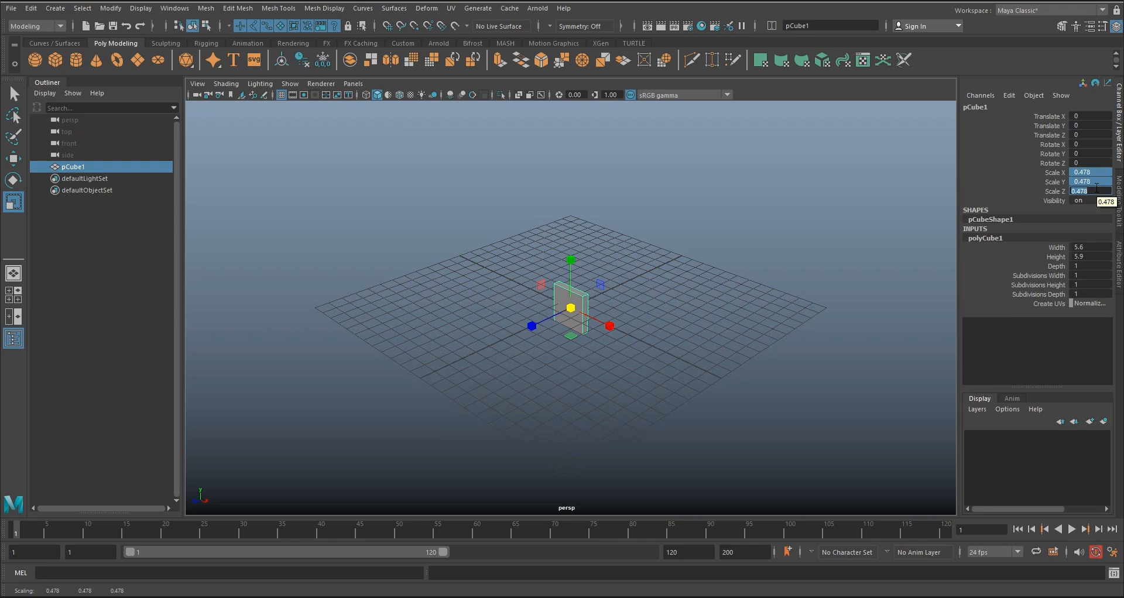
text(1)
key(Return)
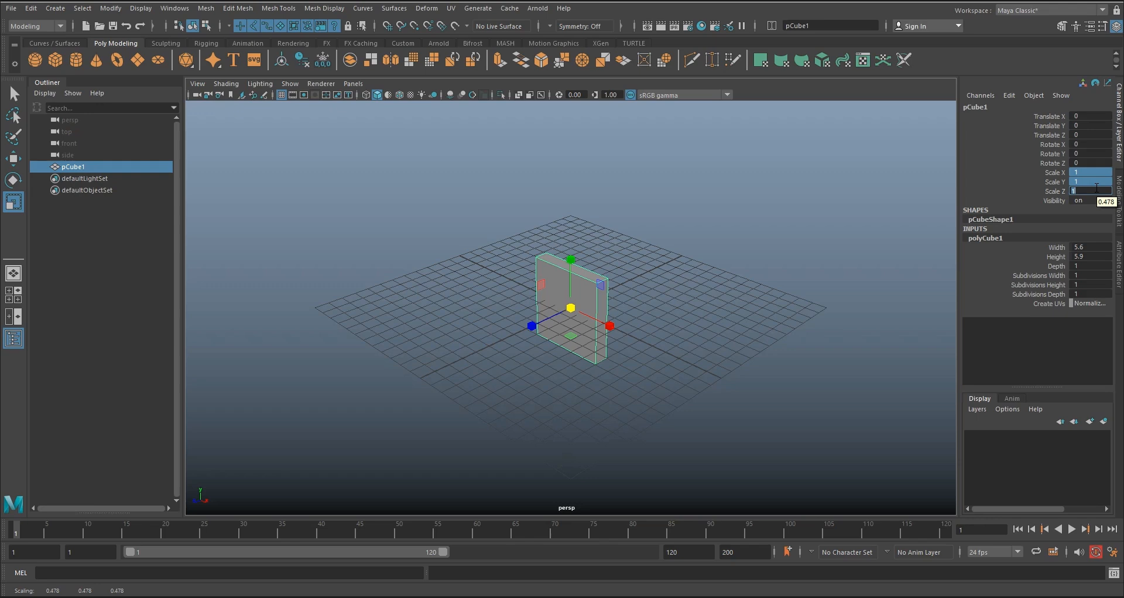
Create a polygon sphere and move it along the Z axis to about -9.5, away from the slab
click(719, 325)
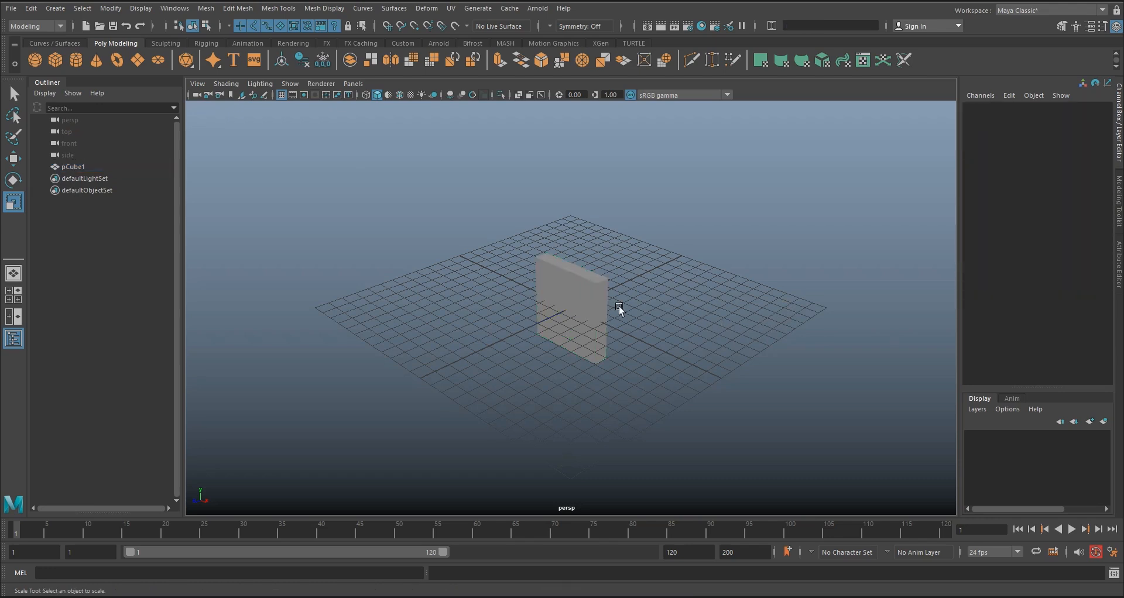
click(556, 296)
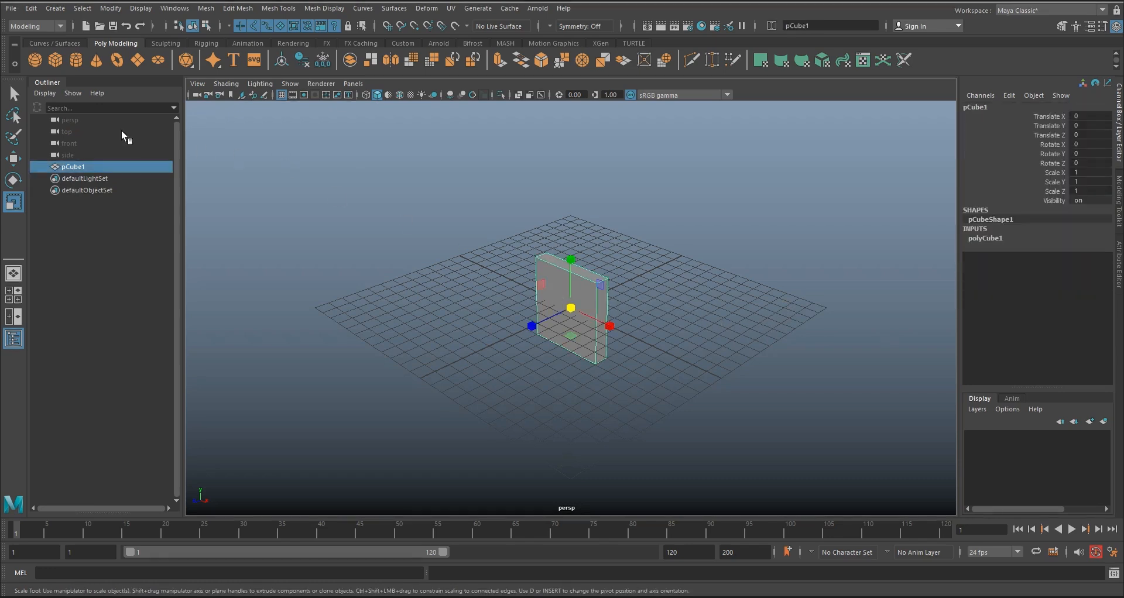
click(34, 59)
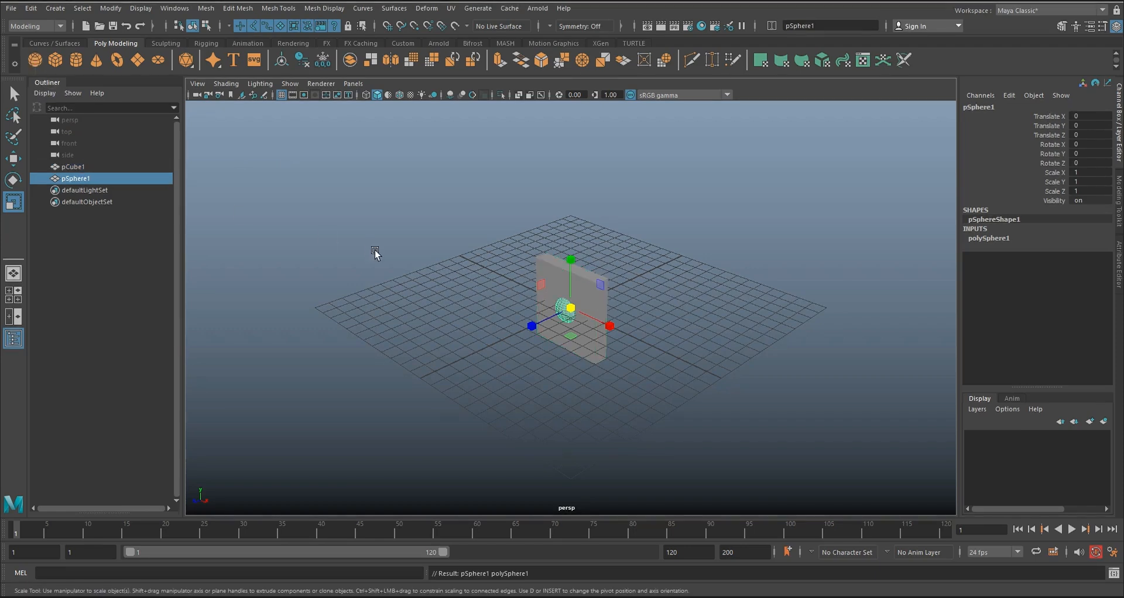
key(w)
drag(533, 325, 625, 286)
scroll(680, 272, up, 4)
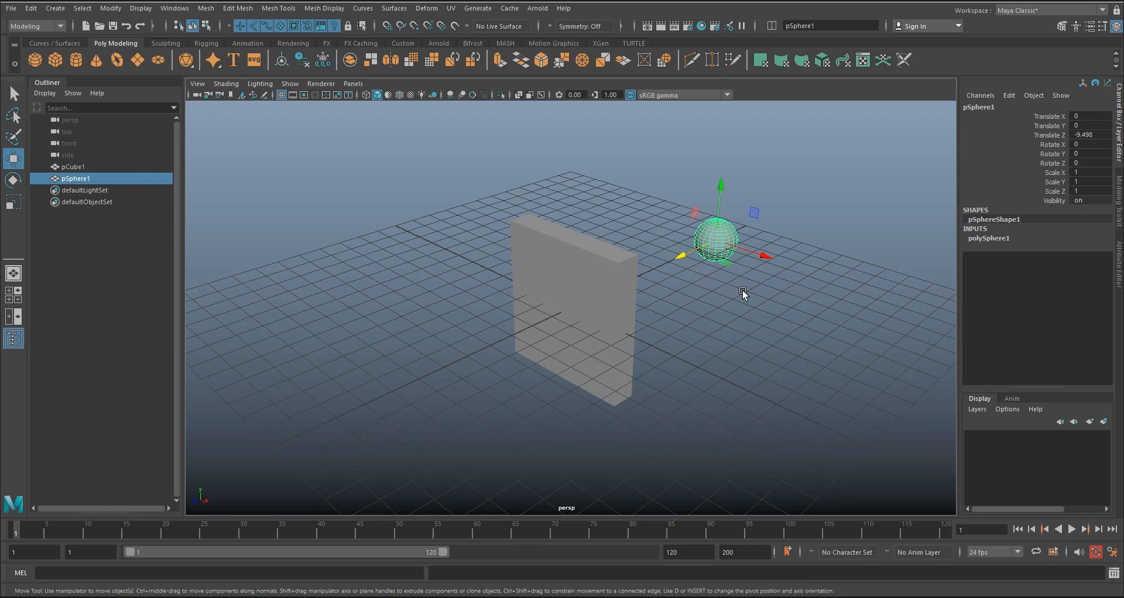
key(f)
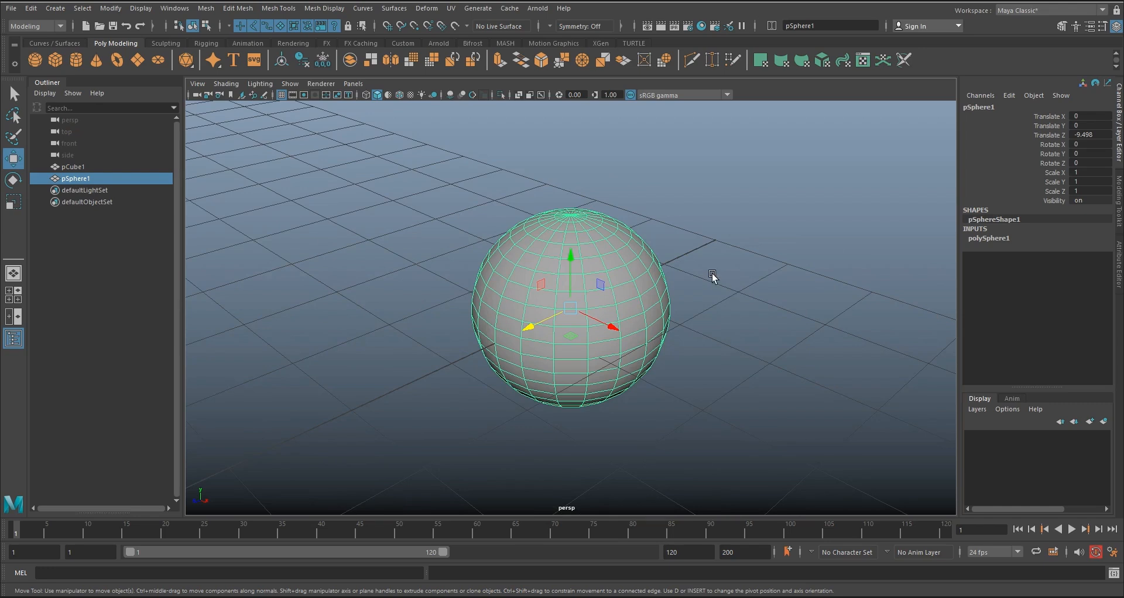
In vertex mode, pull a group of vertices on the sphere's side outward along X by about 0.52 and undo the move
right_click(631, 288)
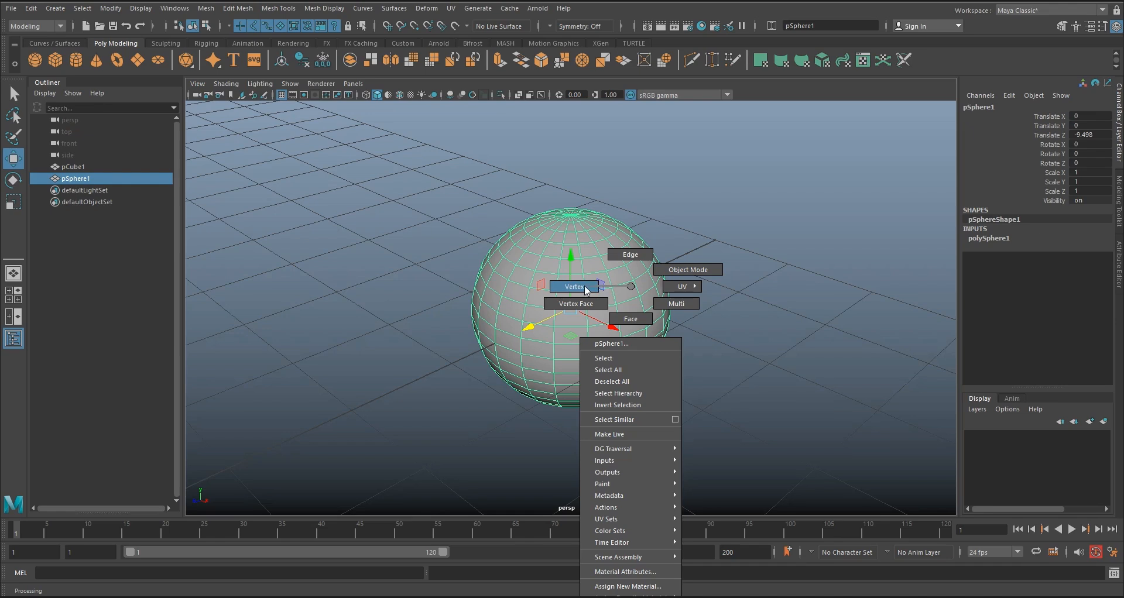
right_drag(587, 290, 583, 284)
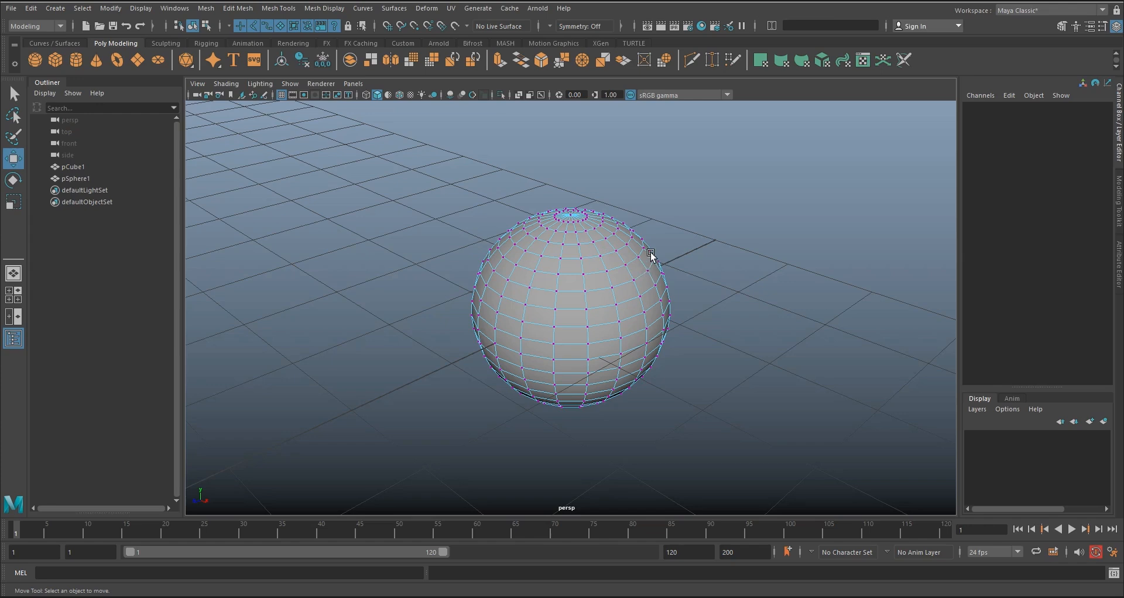
drag(700, 276, 740, 348)
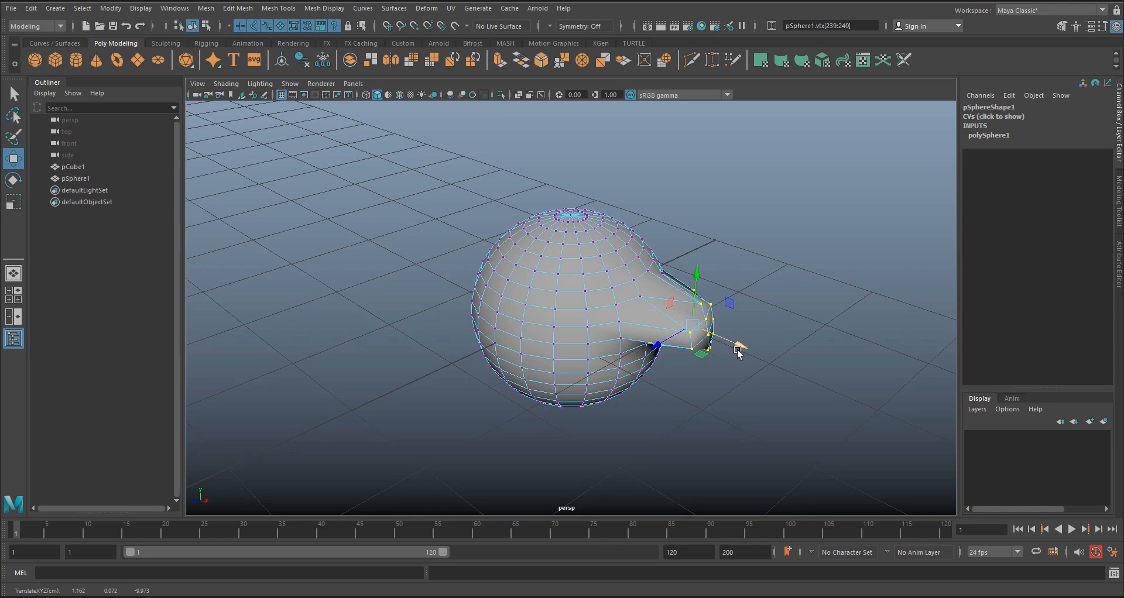
key(ctrl+z)
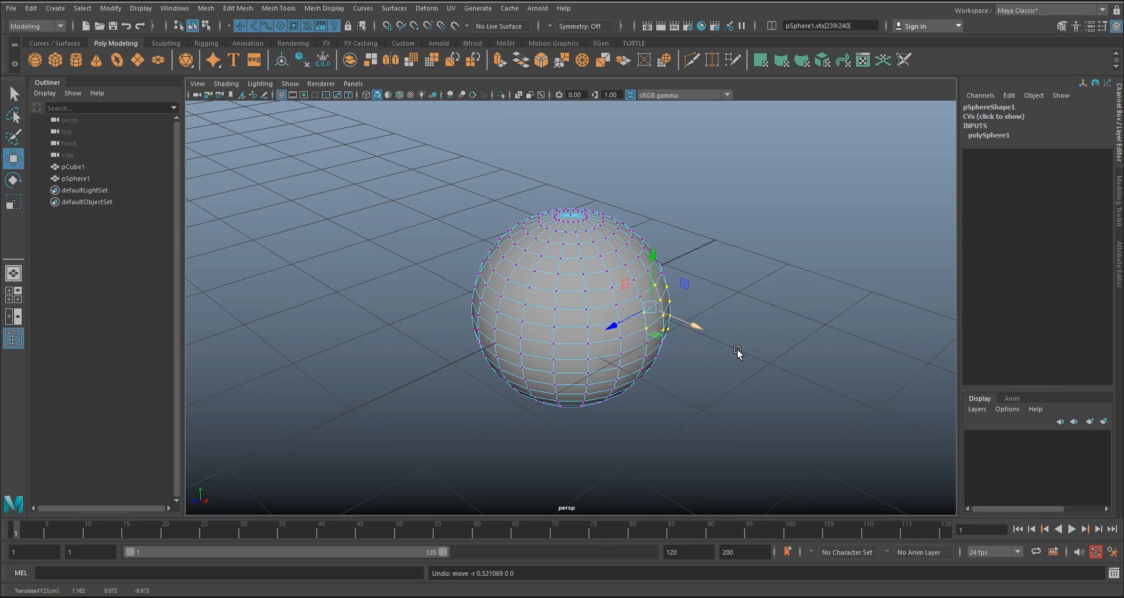
click(737, 349)
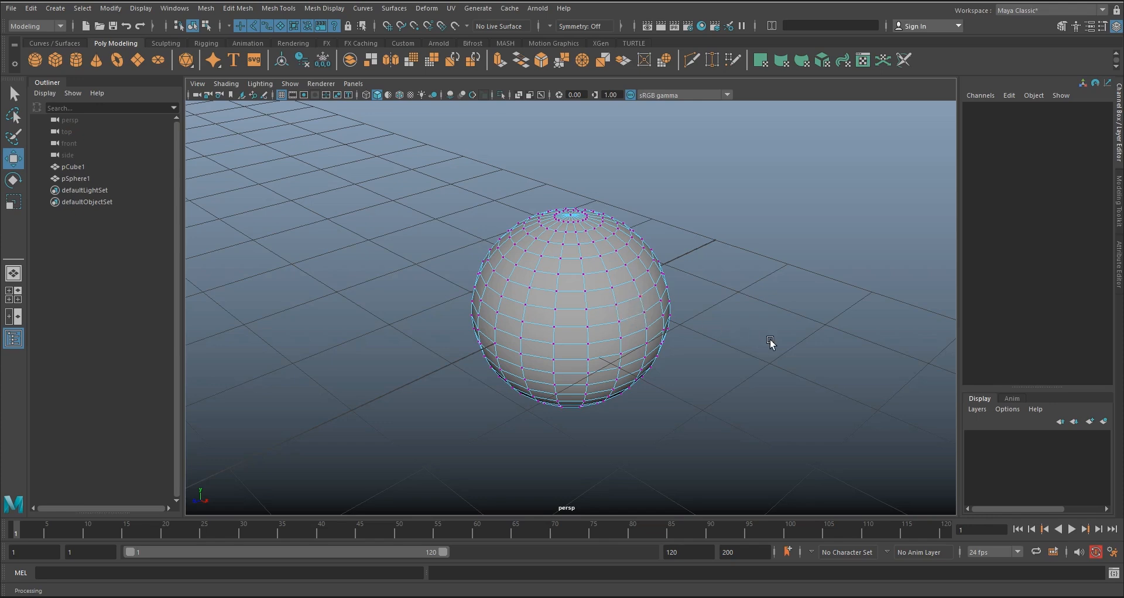
Switch the sphere to edge mode and select a single edge on the upper part of its side
right_click(651, 303)
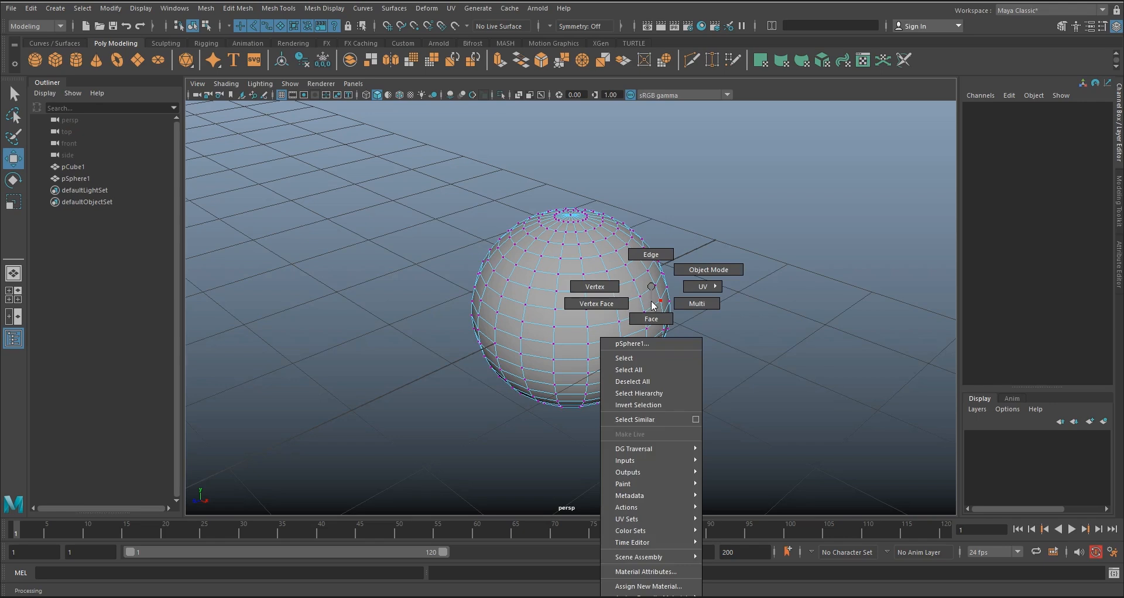
click(638, 253)
click(644, 277)
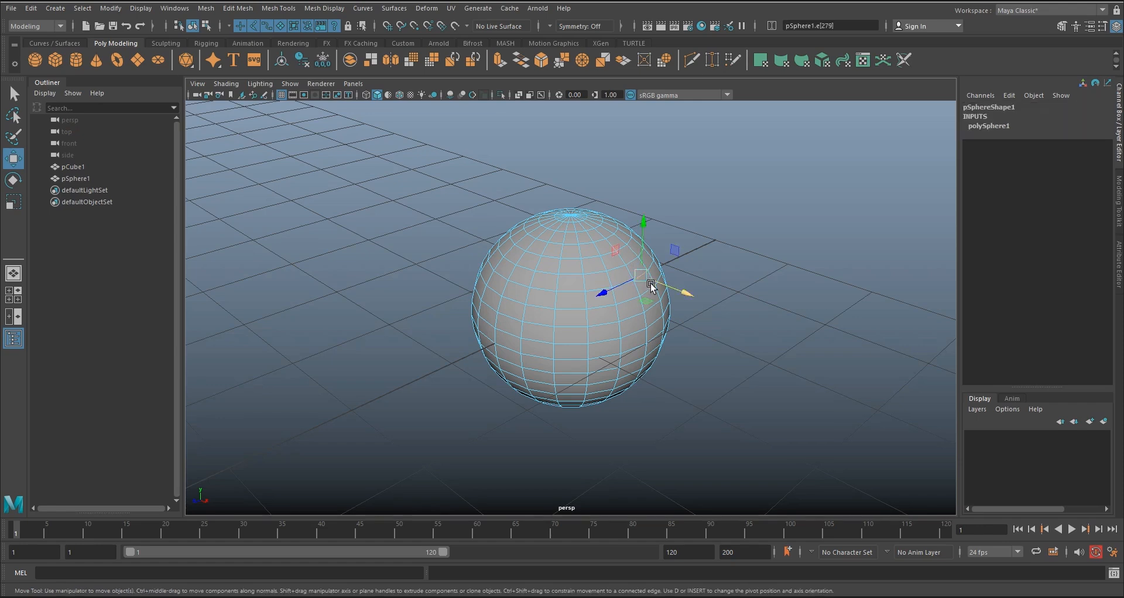
Select individual edges on the sphere's side, move the last one inward along X, and undo the move
click(619, 344)
click(586, 303)
click(652, 279)
mouse_move(696, 294)
mouse_down()
mouse_move(736, 309)
mouse_move(684, 290)
mouse_up()
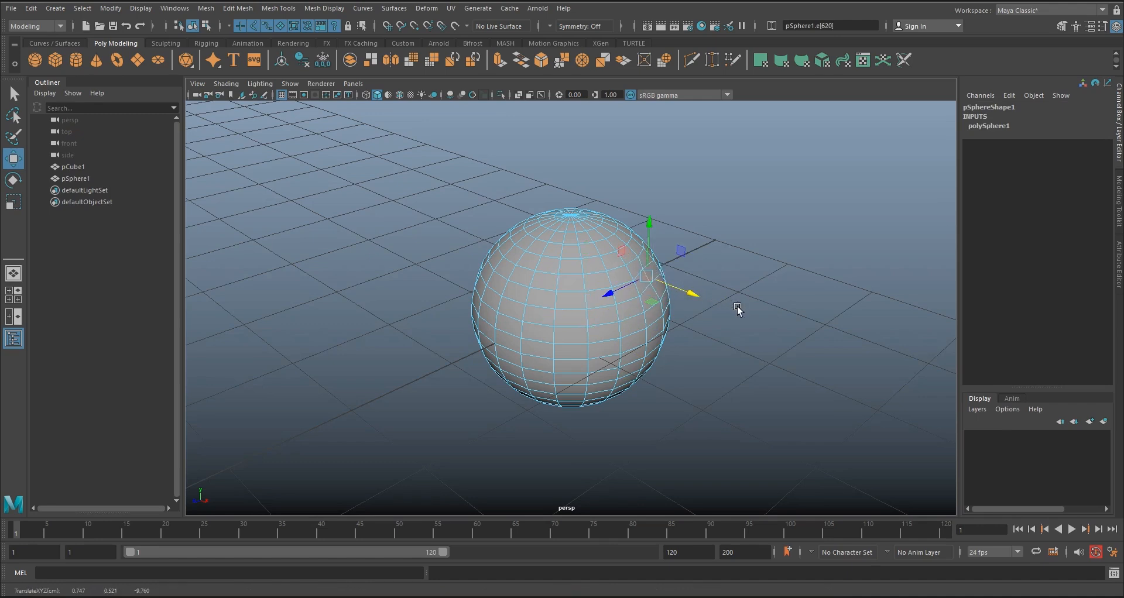
key(ctrl+z)
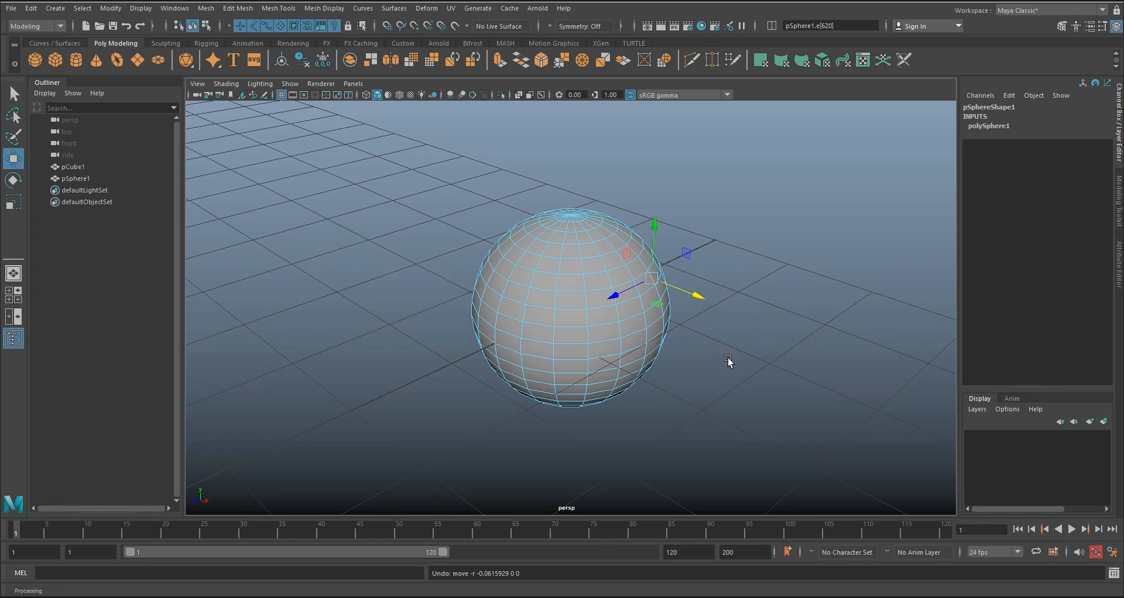
Switch the sphere to face mode, select single faces on its side one after another, and undo the selections
right_drag(621, 334, 622, 324)
click(638, 314)
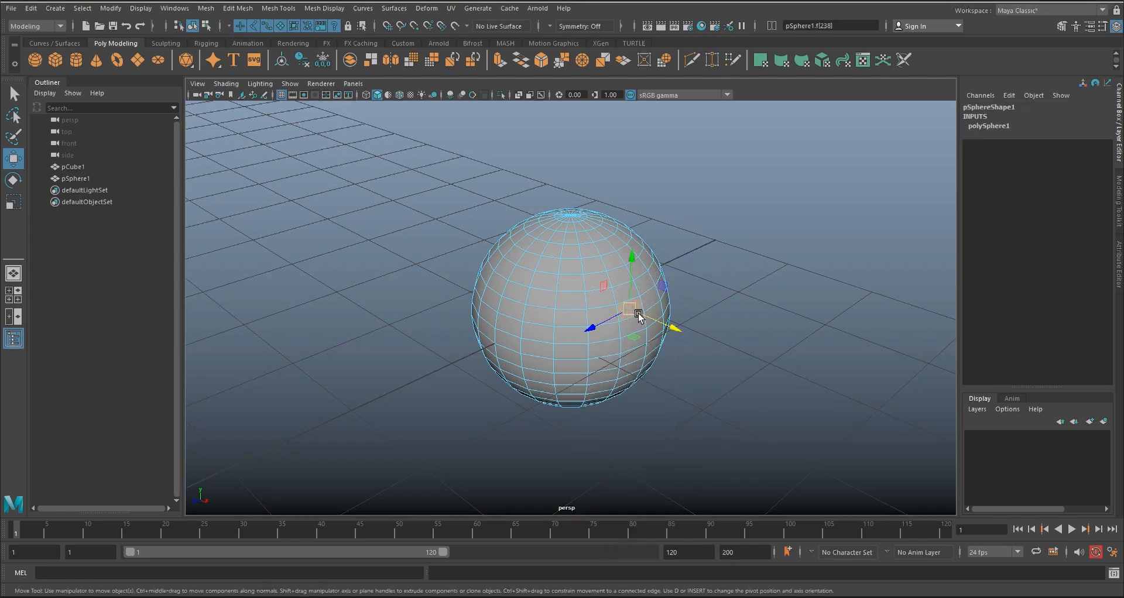
click(576, 301)
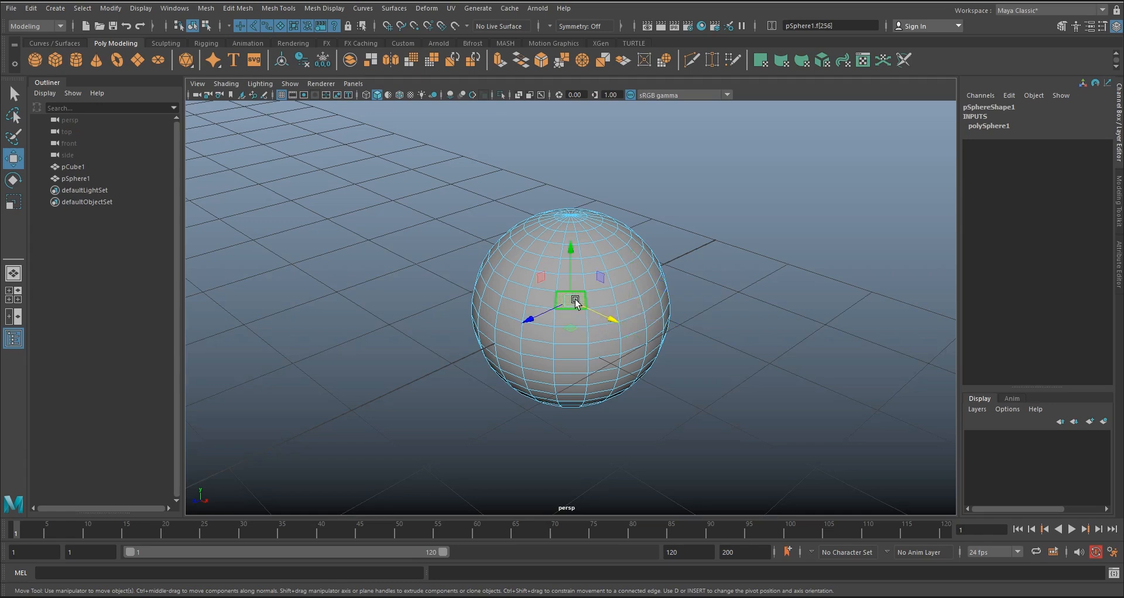
click(621, 279)
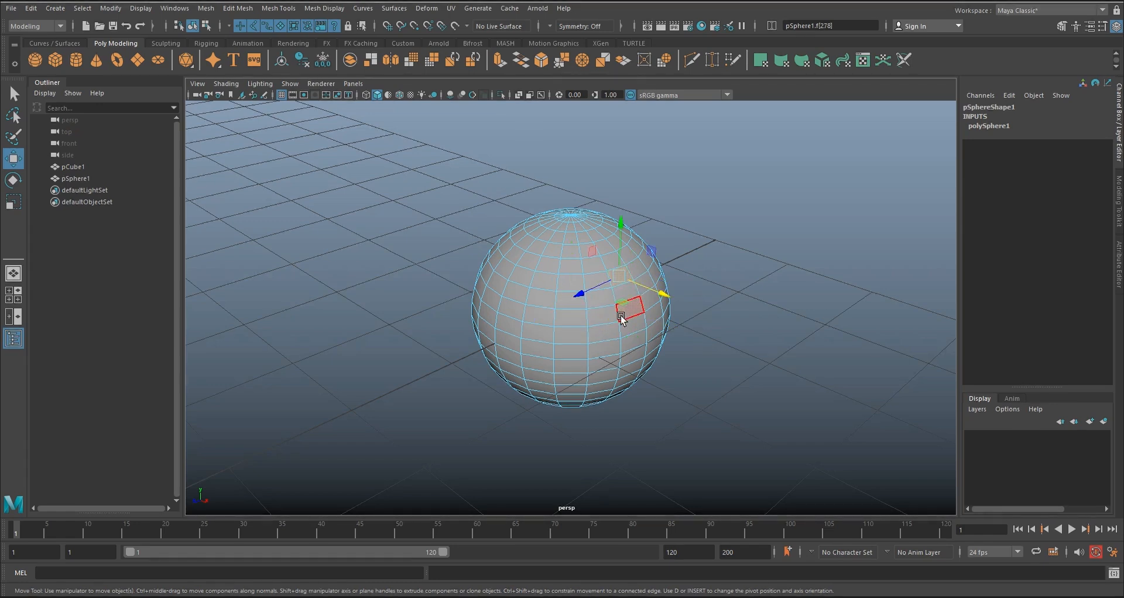
drag(715, 323, 702, 363)
key(ctrl+z)
key(ctrl+z)
key(ctrl+z)
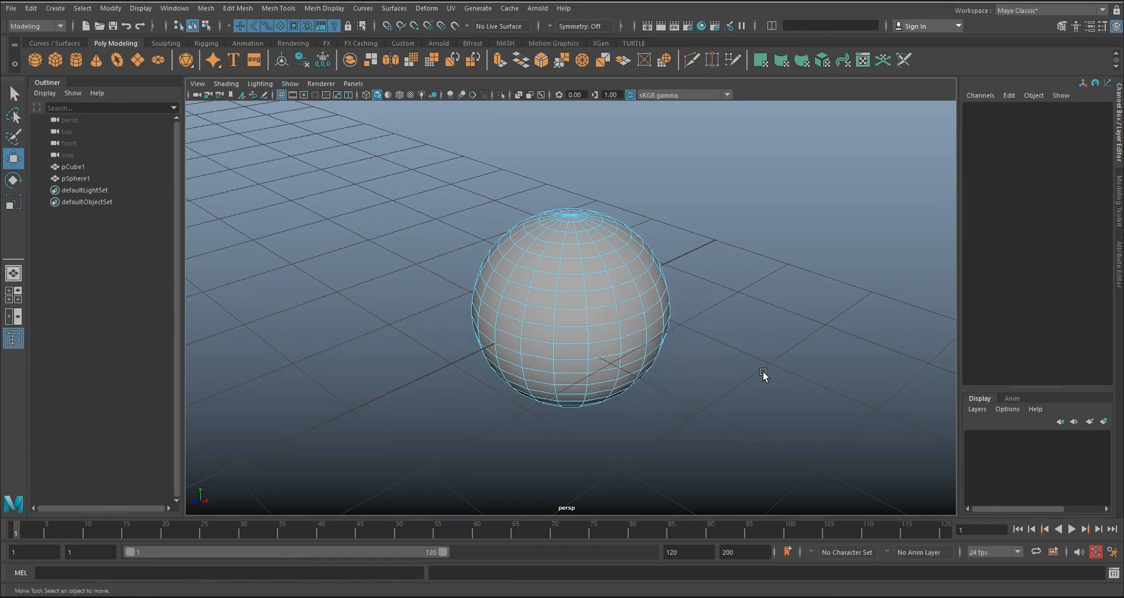
Switch the sphere to vertex face mode and select single vertex faces on its side
right_drag(625, 322, 584, 313)
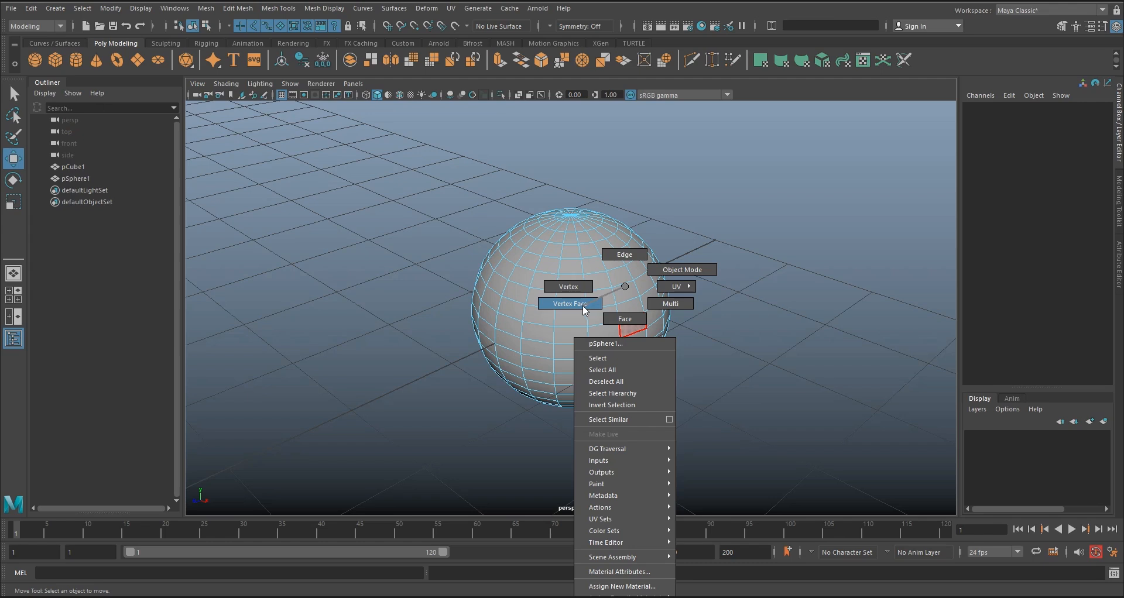
right_drag(583, 304, 582, 305)
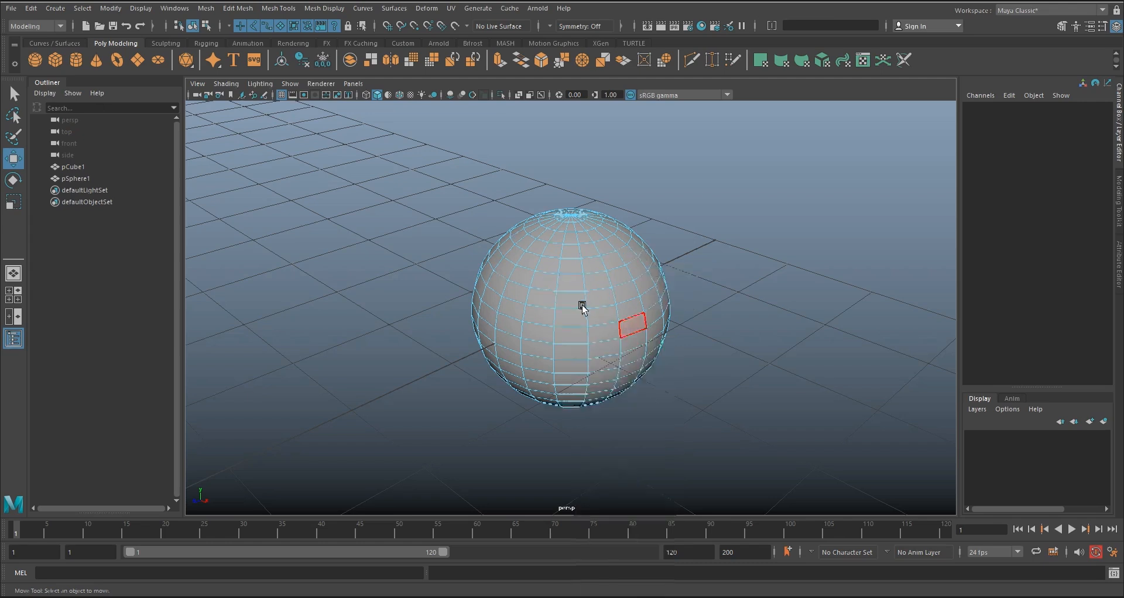
click(625, 311)
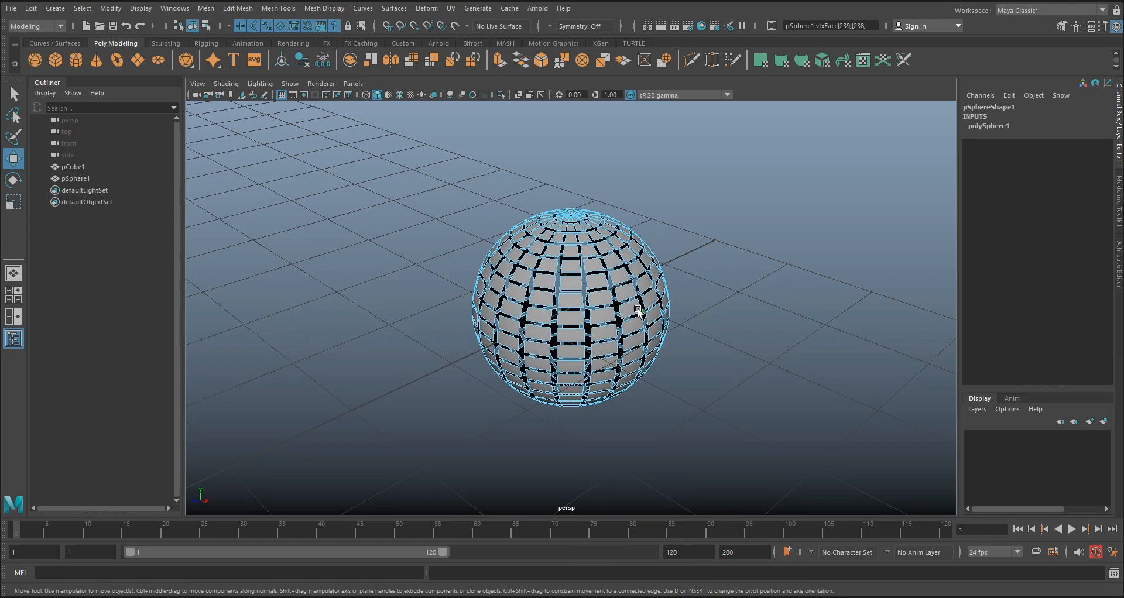
click(619, 306)
Return the sphere to object mode and select the cube slab
right_click(656, 305)
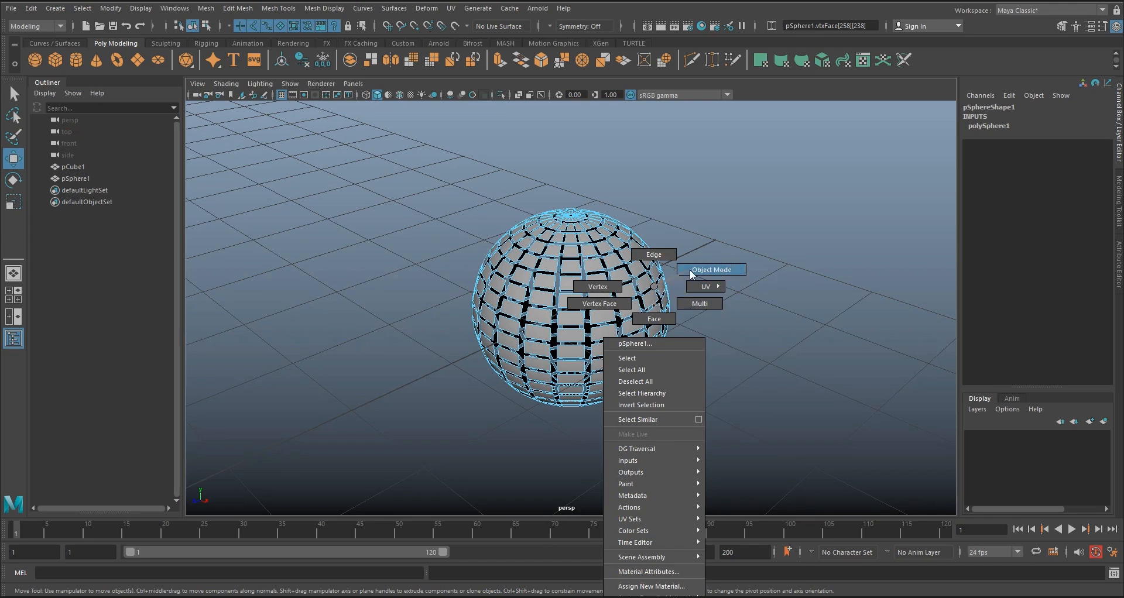
right_drag(690, 269, 690, 269)
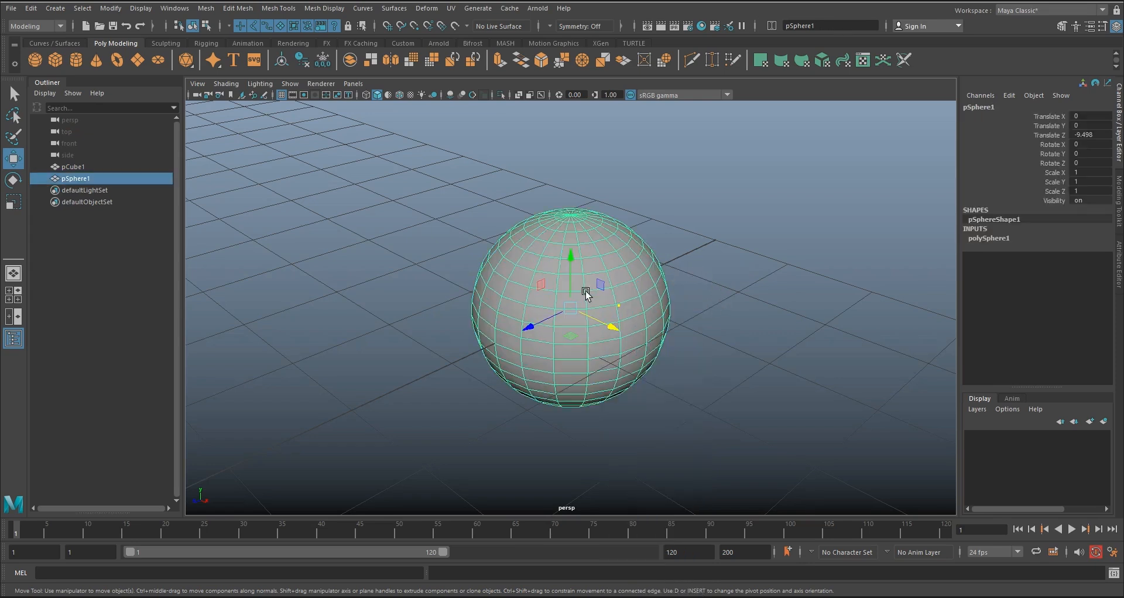
click(696, 360)
scroll(654, 361, down, 5)
alt+middle_drag(594, 354, 764, 292)
click(690, 297)
key(f)
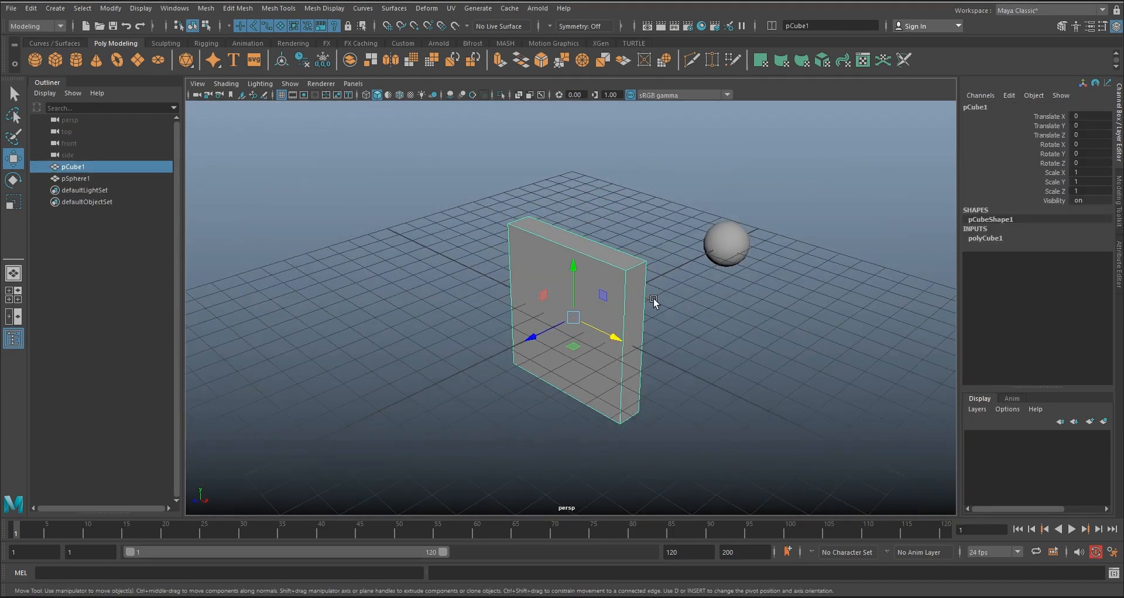
In vertex mode, move the vertices at one upper end of the slab inward along X and undo the change
right_click(638, 290)
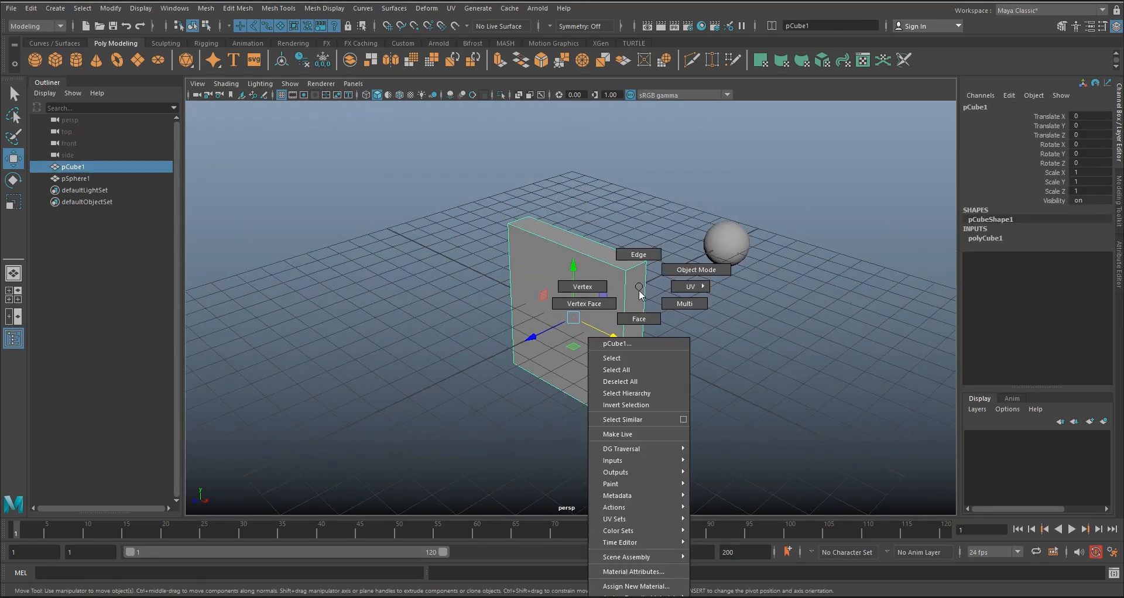
click(597, 292)
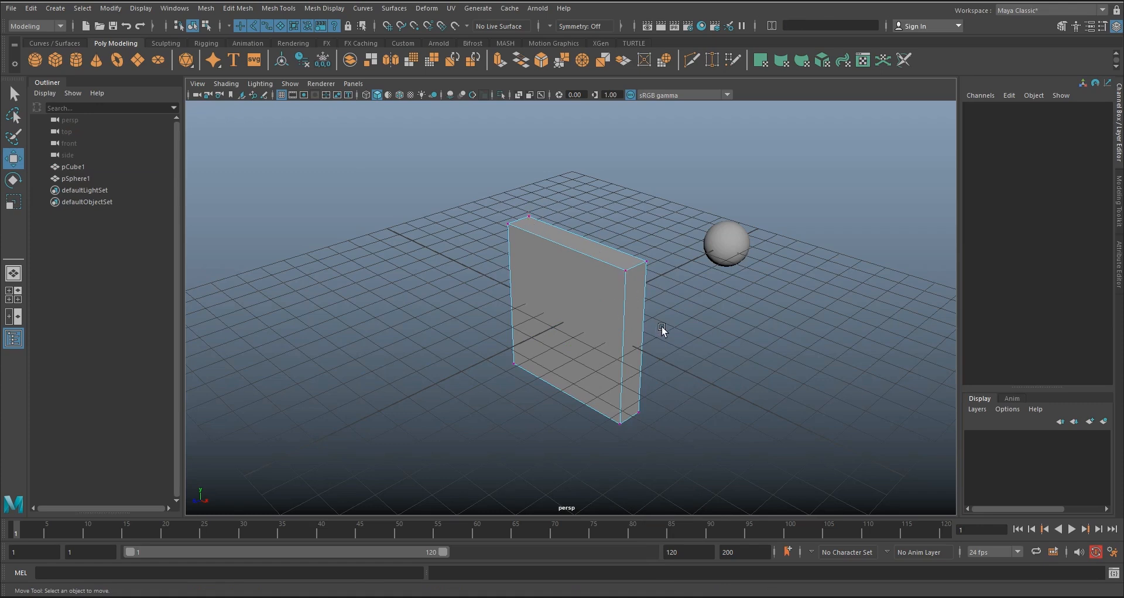
right_drag(626, 286, 666, 275)
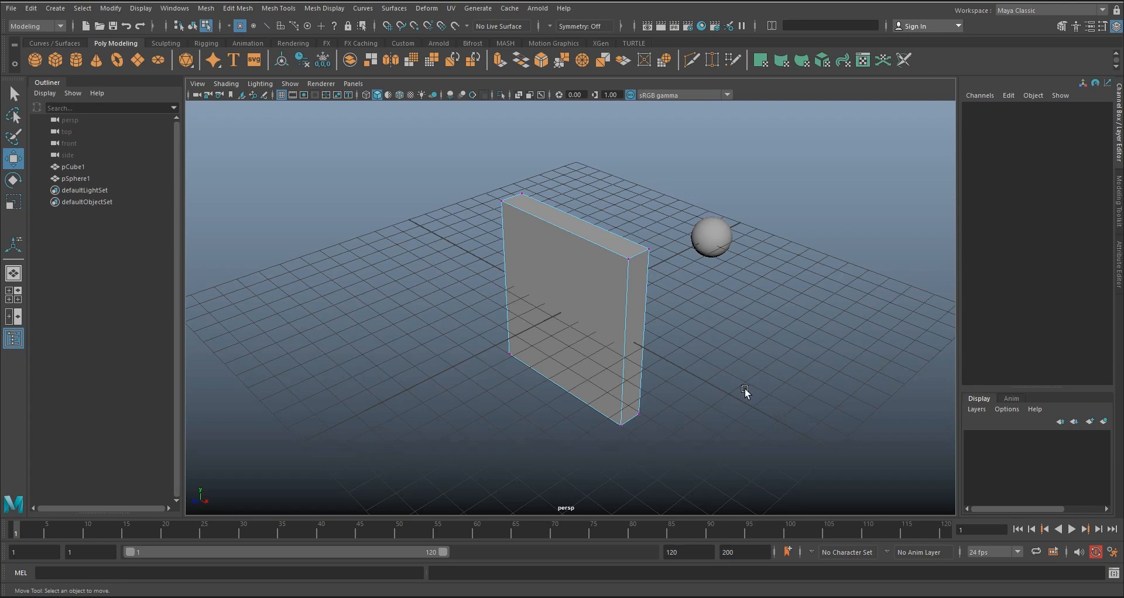
drag(666, 241, 596, 238)
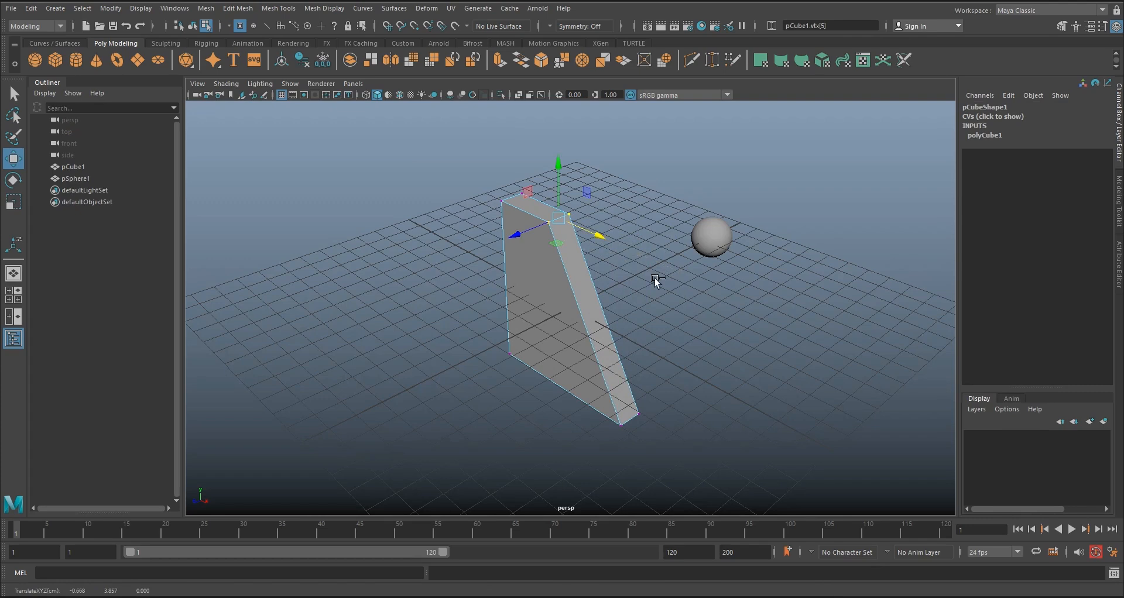
key(ctrl+z)
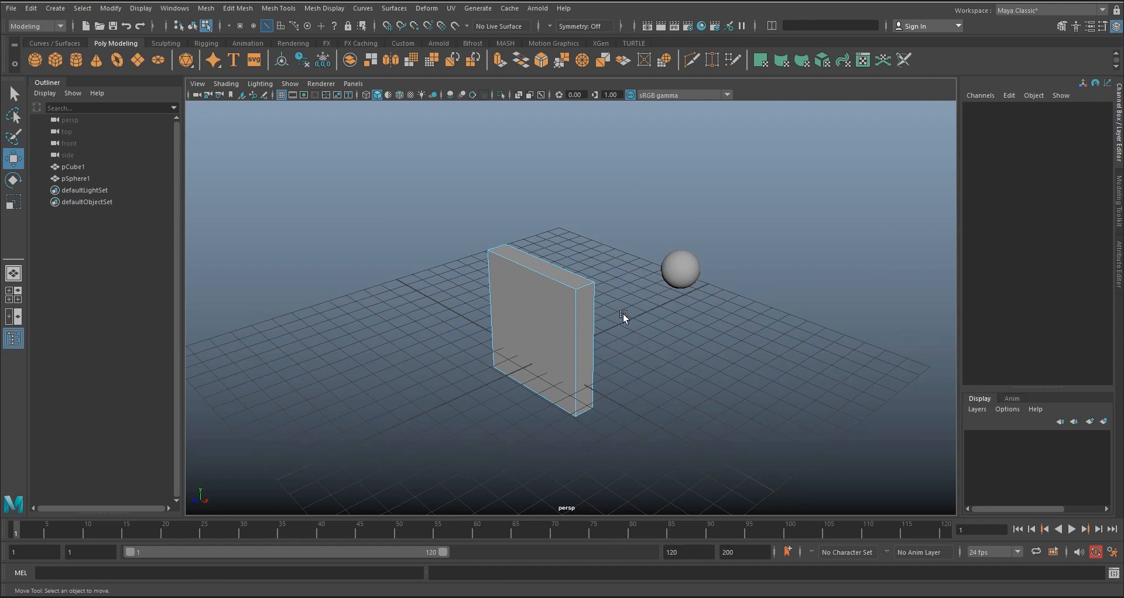
Pull the slab's long upper front edge outward along Z to about 2.59 and down along Y to about 2.51
click(557, 277)
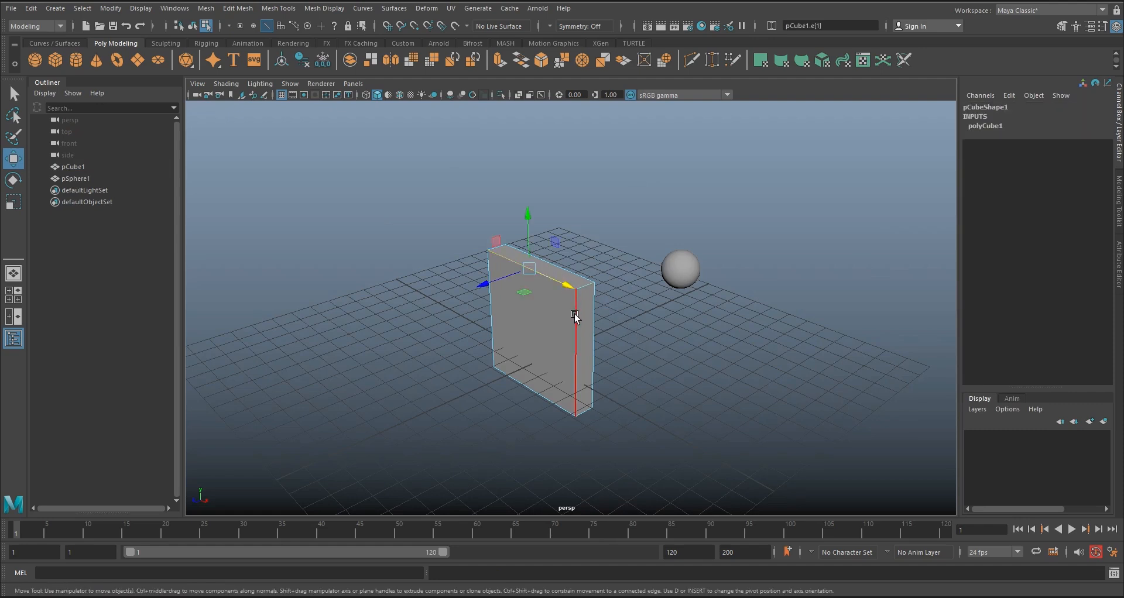
drag(485, 285, 441, 294)
drag(486, 240, 490, 287)
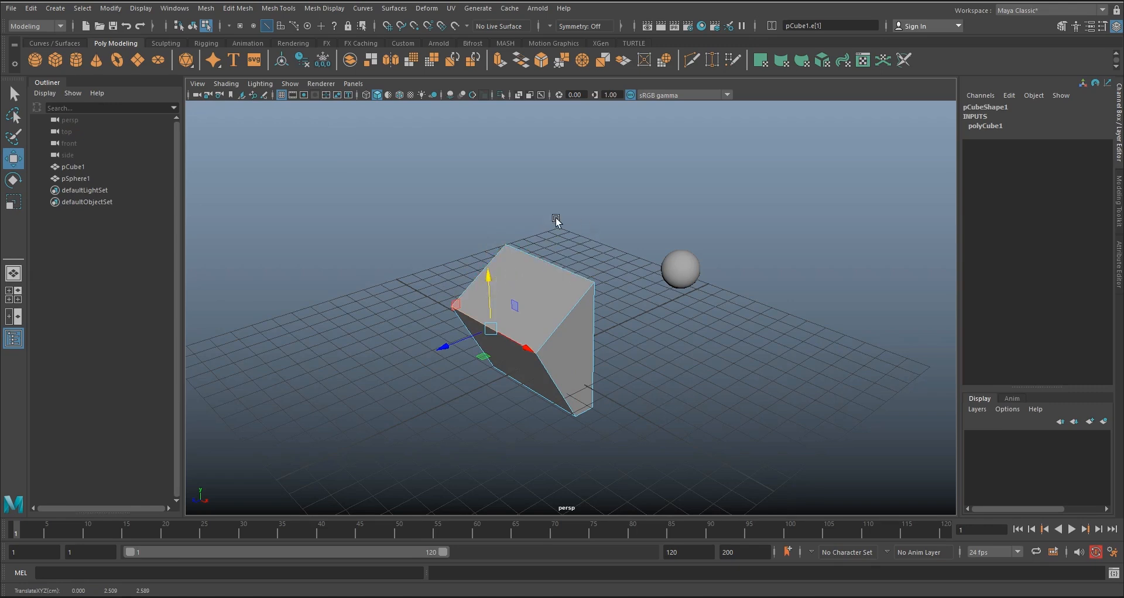
In face mode, select the slab's sloping top face and move it to about Y 3.53 and Z -0.18
key(F11)
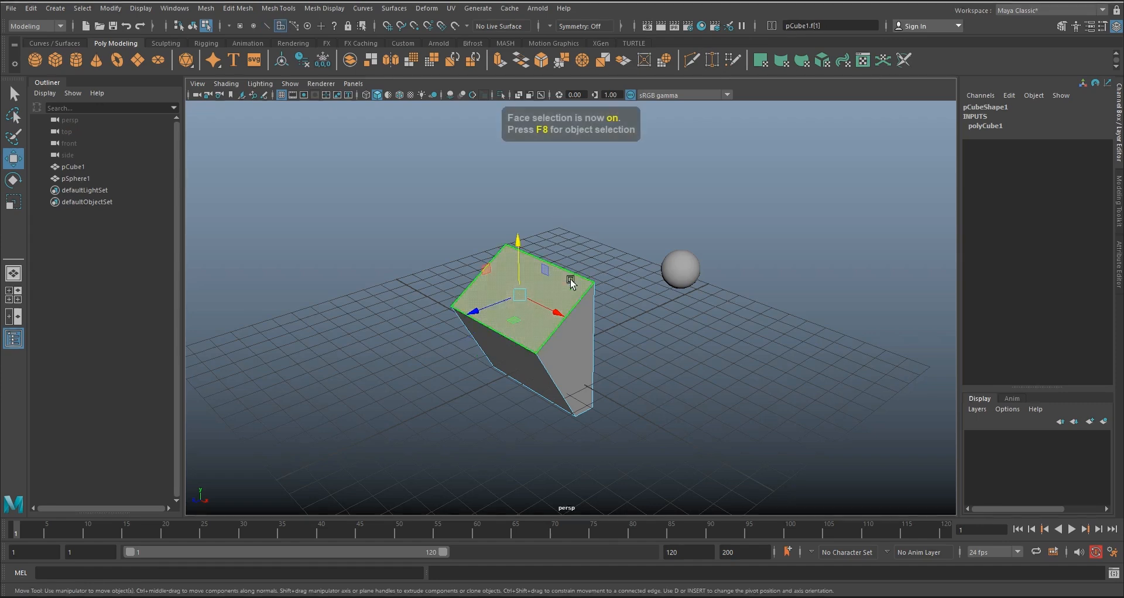
click(584, 341)
click(510, 358)
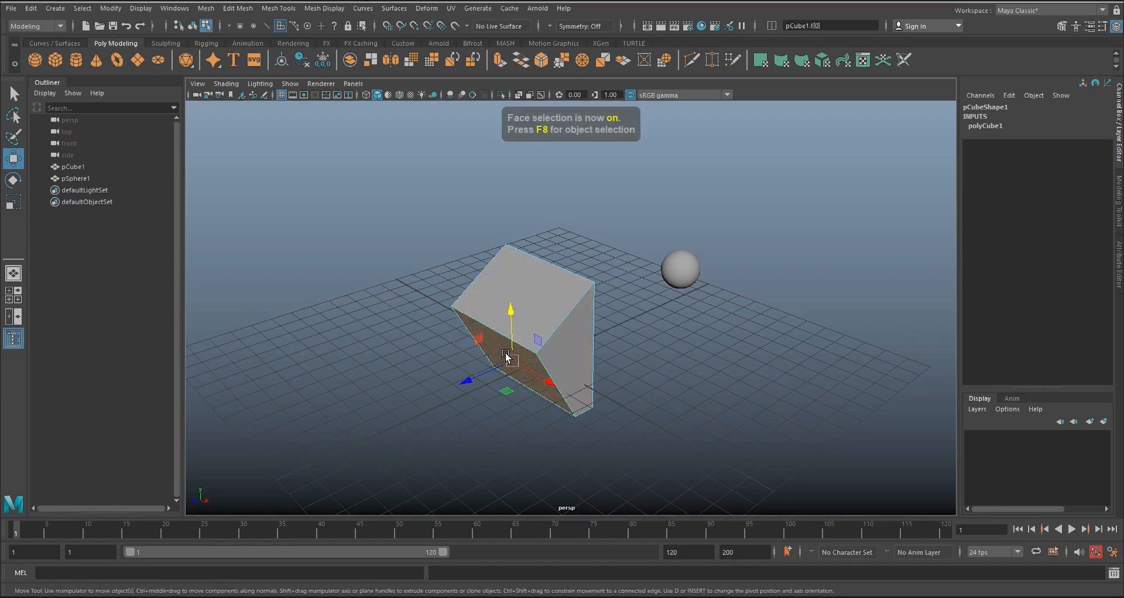
click(528, 293)
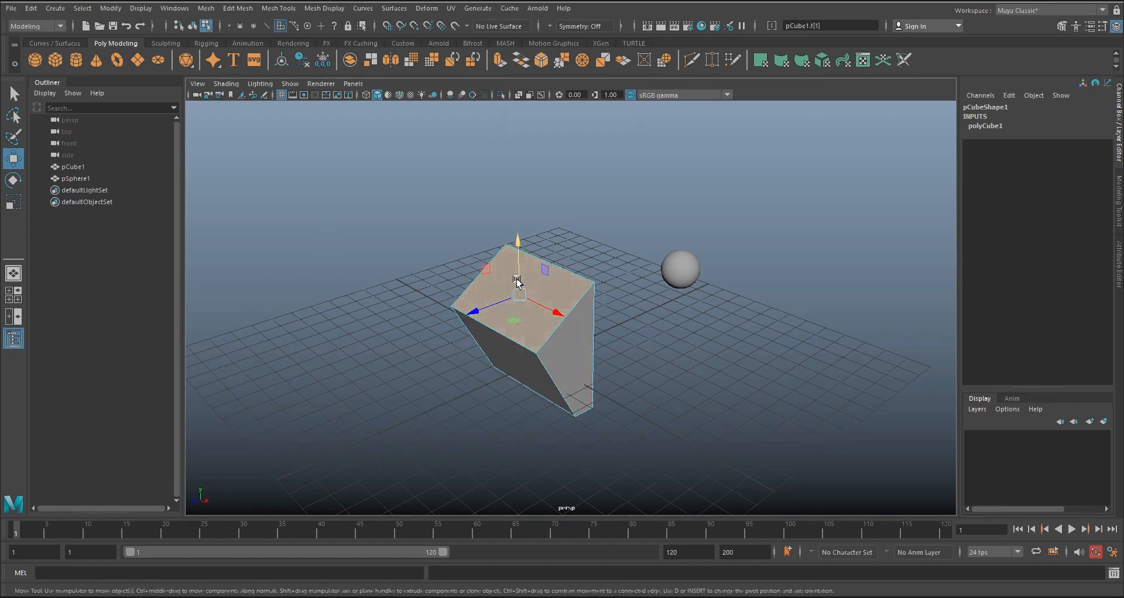
drag(494, 304, 522, 303)
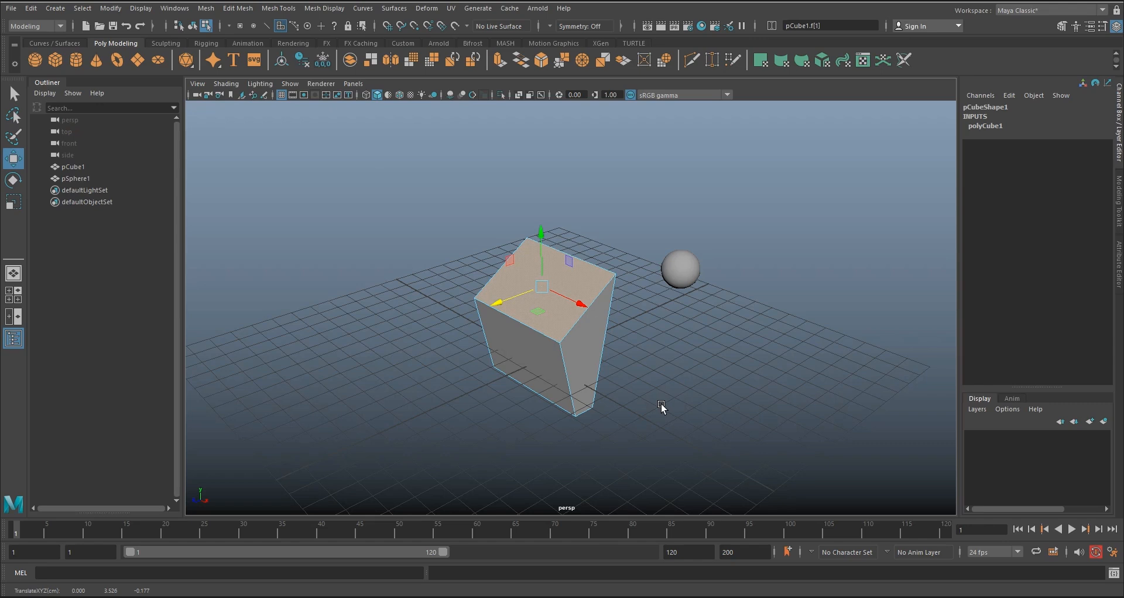
Switch the reshaped cube to UV selection, return it to object mode, and activate the Select tool
key(F12)
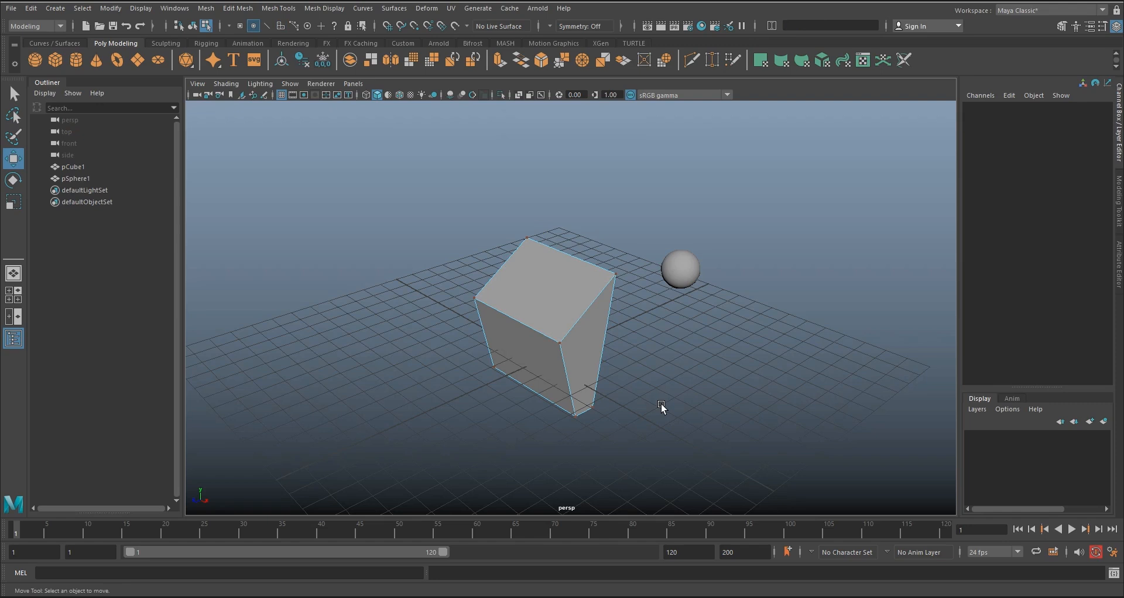
key(F8)
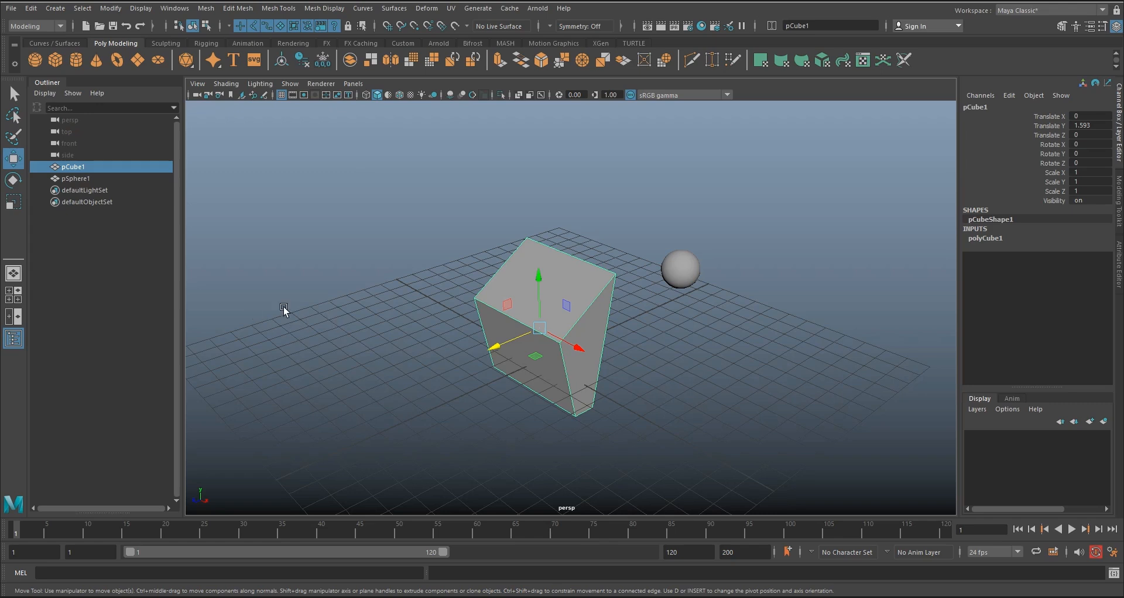
click(18, 94)
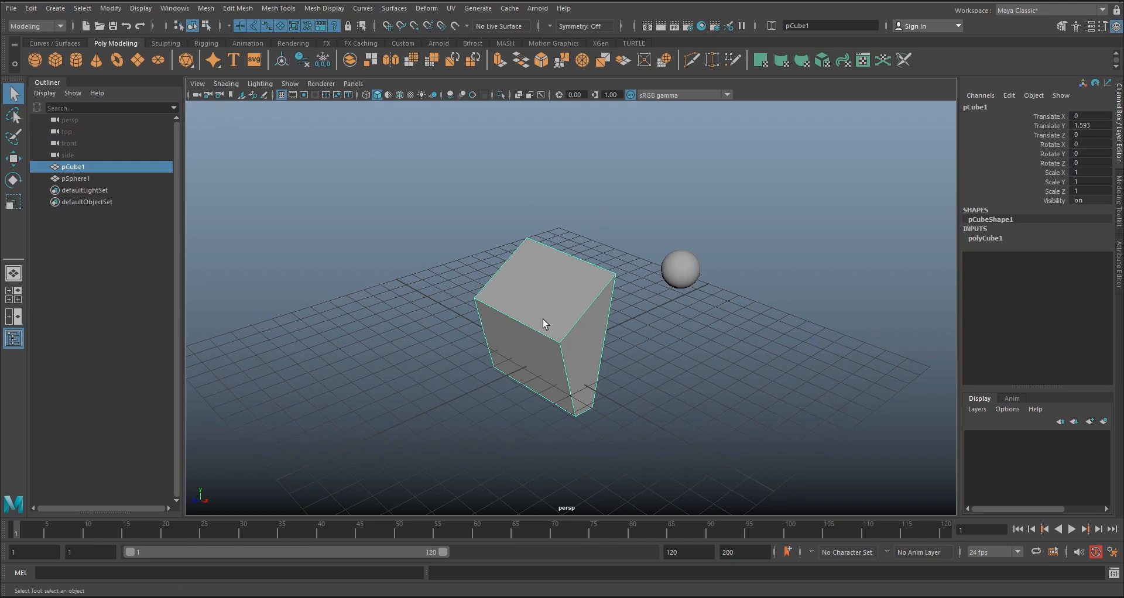
Select the sphere and show its polySphere1 radius and subdivision settings
click(686, 275)
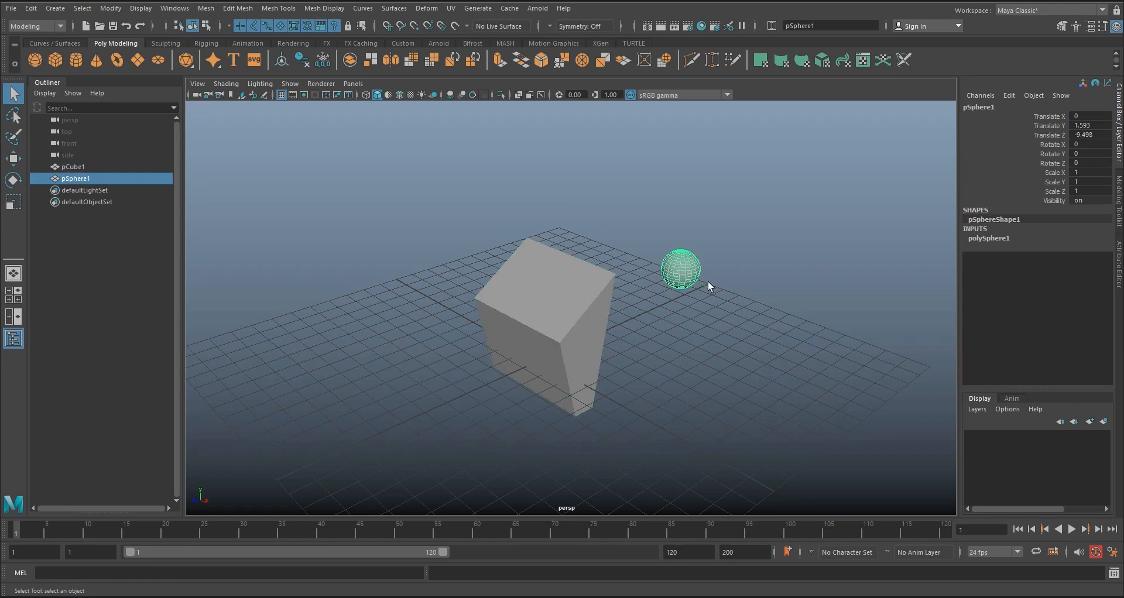
key(f)
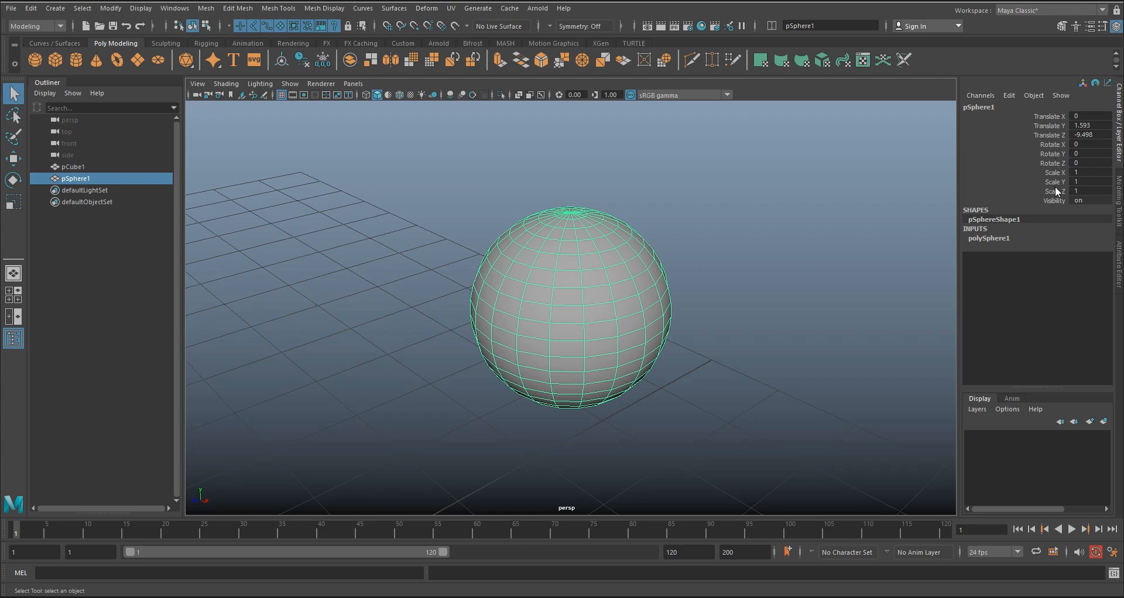
click(1005, 239)
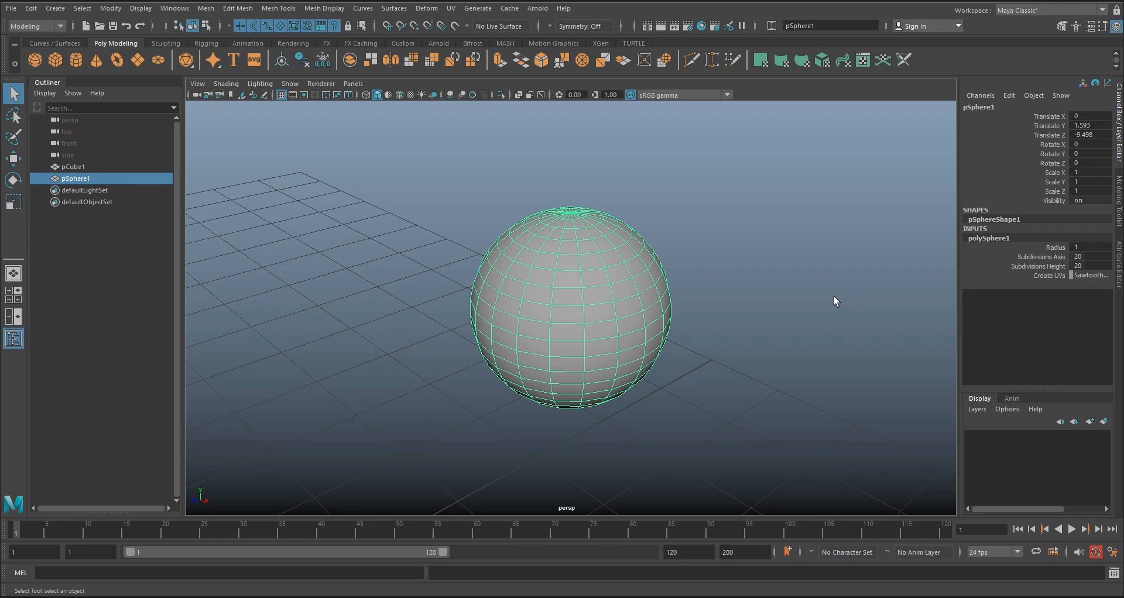
key(a)
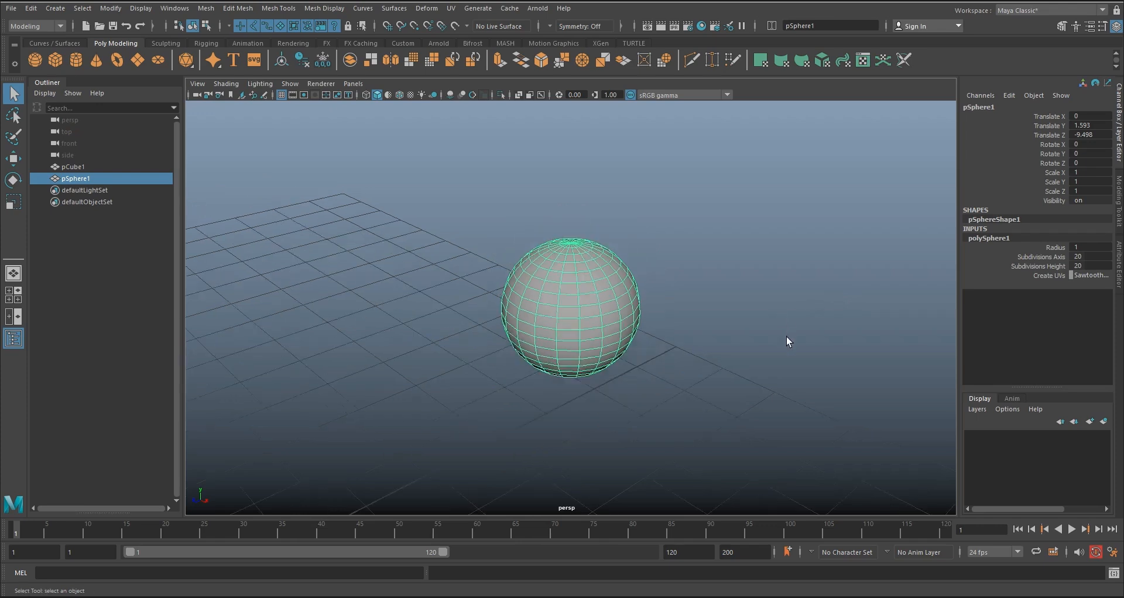
alt+drag(657, 377, 782, 344)
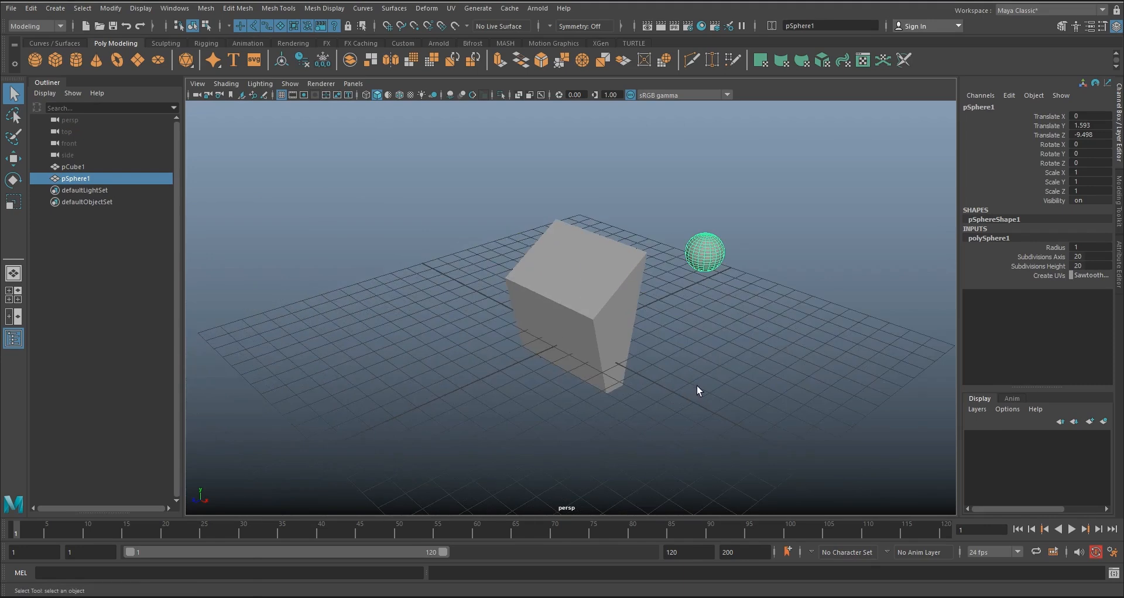
Create a polygon cylinder moved to about -11.35 on X and a polygon cone moved to about 9.07 on X
click(76, 59)
key(w)
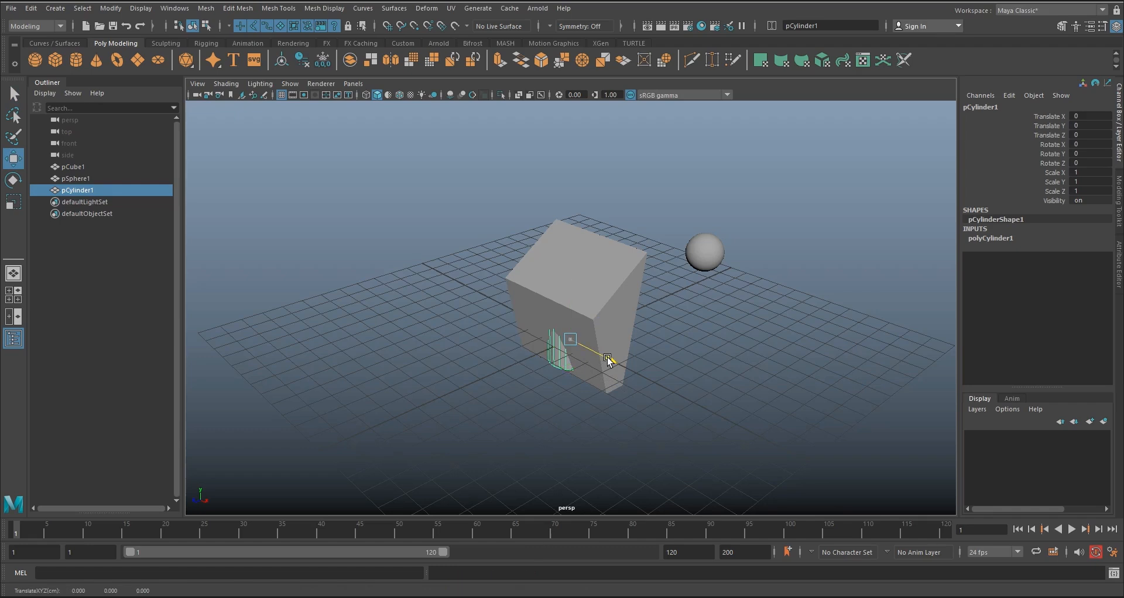
drag(603, 360, 454, 282)
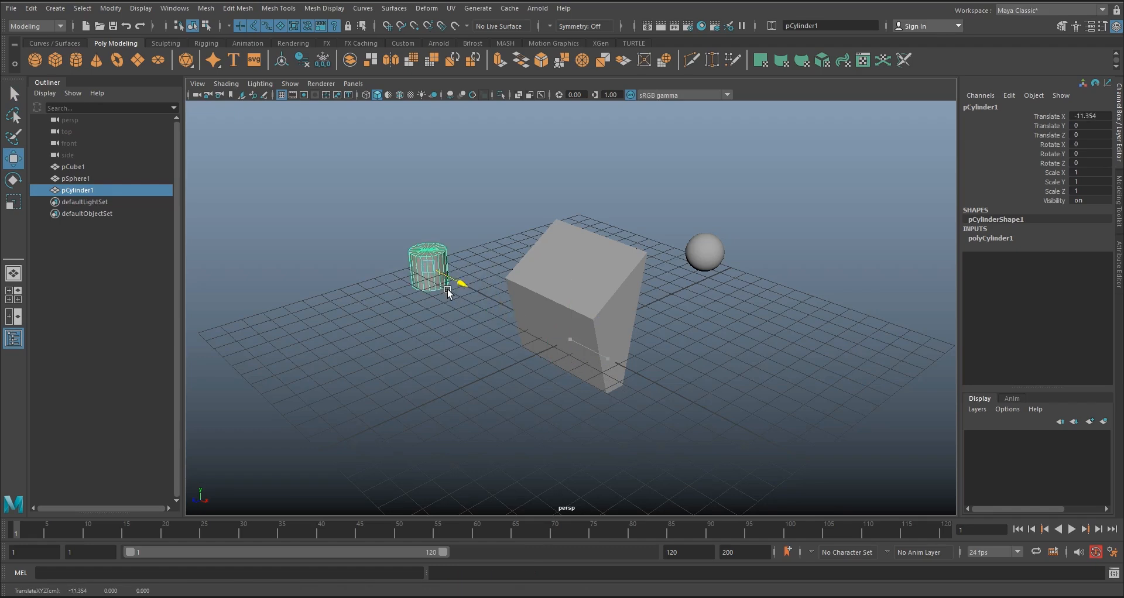
click(97, 60)
drag(609, 359, 799, 457)
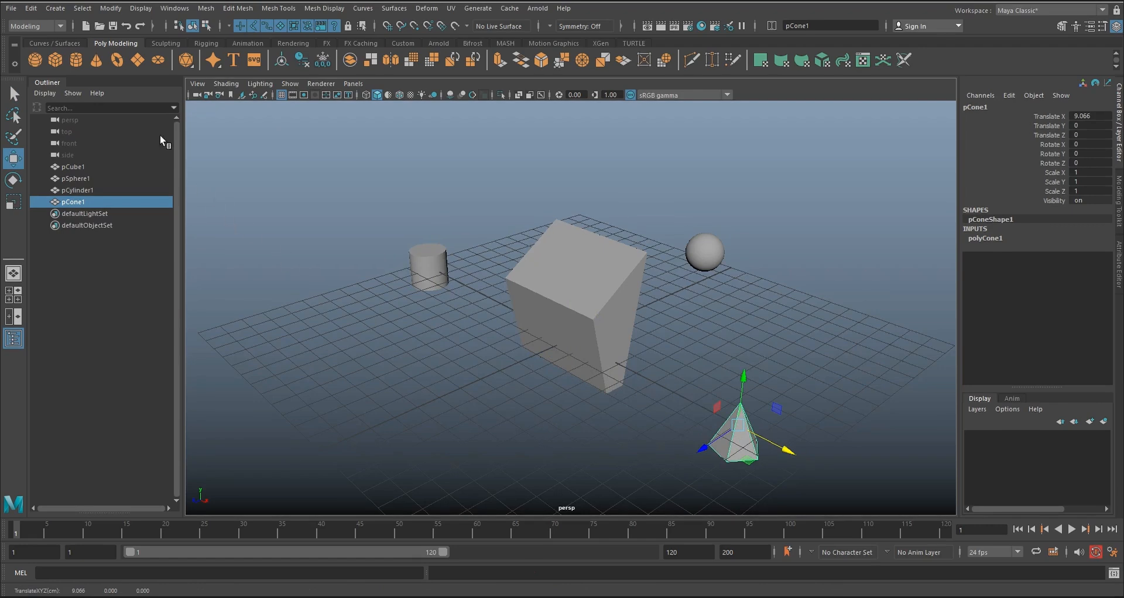
Create a polygon torus, move it along Z away from the reshaped cube on the side opposite the sphere, and deselect it
click(117, 60)
drag(528, 355, 332, 408)
scroll(542, 334, down, 5)
alt+middle_drag(542, 333, 503, 305)
alt+drag(502, 305, 506, 332)
alt+middle_drag(506, 332, 551, 357)
click(552, 358)
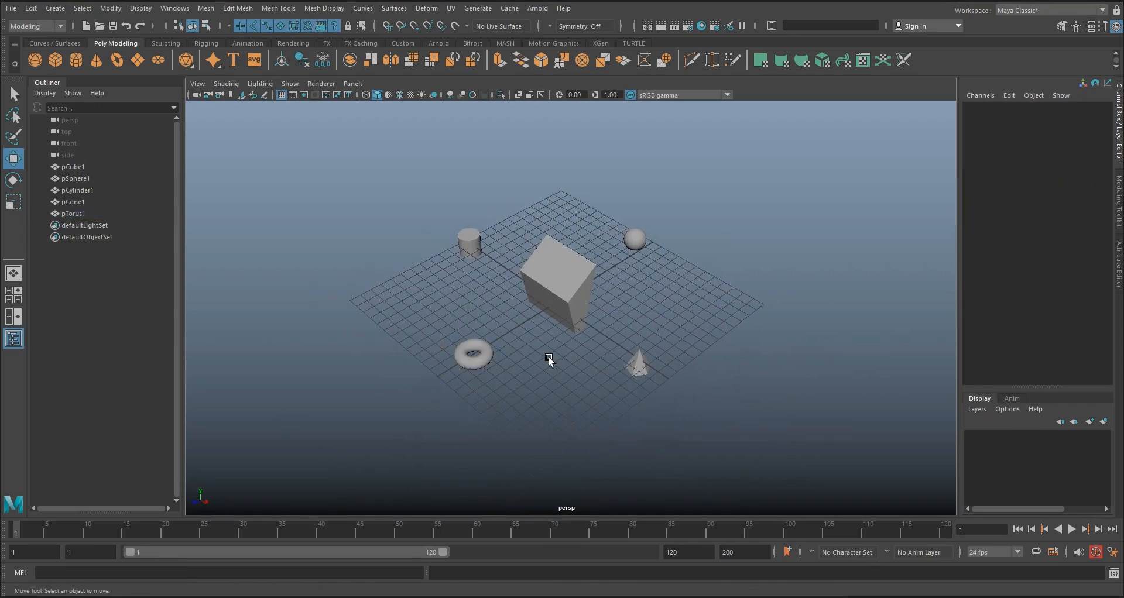
Lasso-select the cube, sphere and cone, lasso-select the torus, cone, cylinder and cube instead, and clear the selection
click(20, 117)
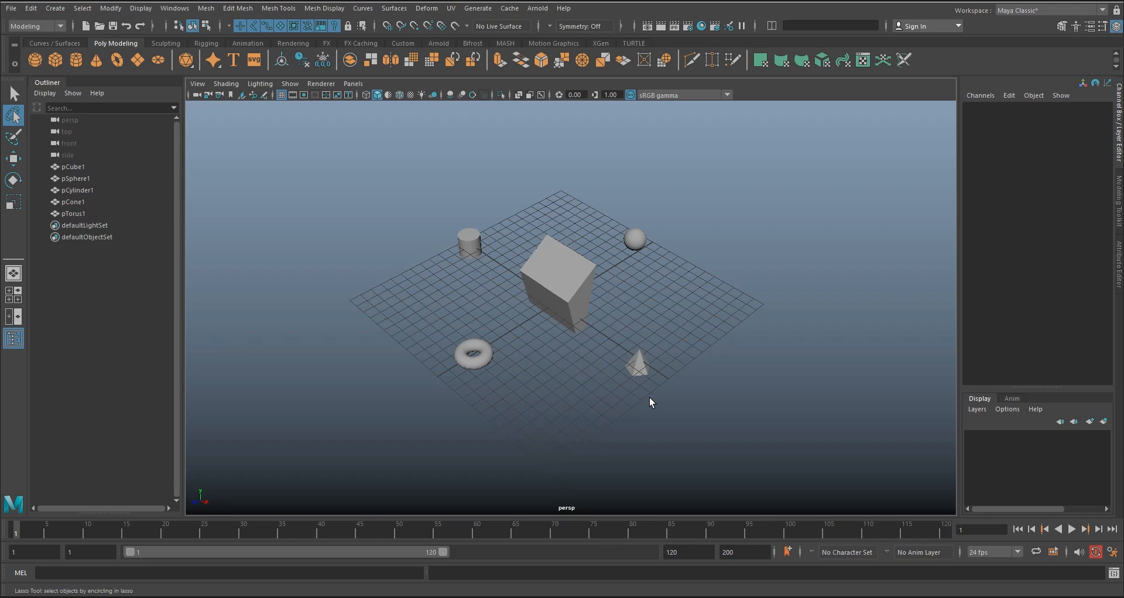
mouse_move(617, 398)
mouse_down()
mouse_move(515, 344)
mouse_move(504, 251)
mouse_move(545, 206)
mouse_move(639, 190)
mouse_move(682, 200)
mouse_move(717, 261)
mouse_up()
drag(718, 266, 718, 265)
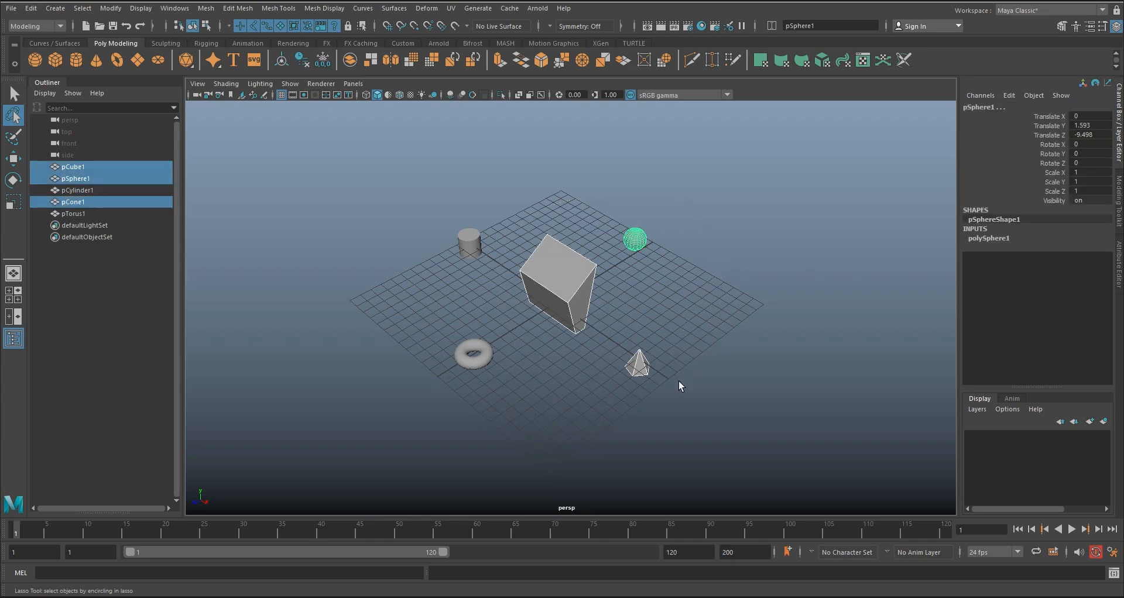
mouse_move(496, 388)
mouse_down()
mouse_move(439, 374)
mouse_move(409, 283)
mouse_move(441, 217)
mouse_move(515, 202)
mouse_move(582, 230)
mouse_move(642, 286)
mouse_move(672, 353)
mouse_move(678, 417)
mouse_up()
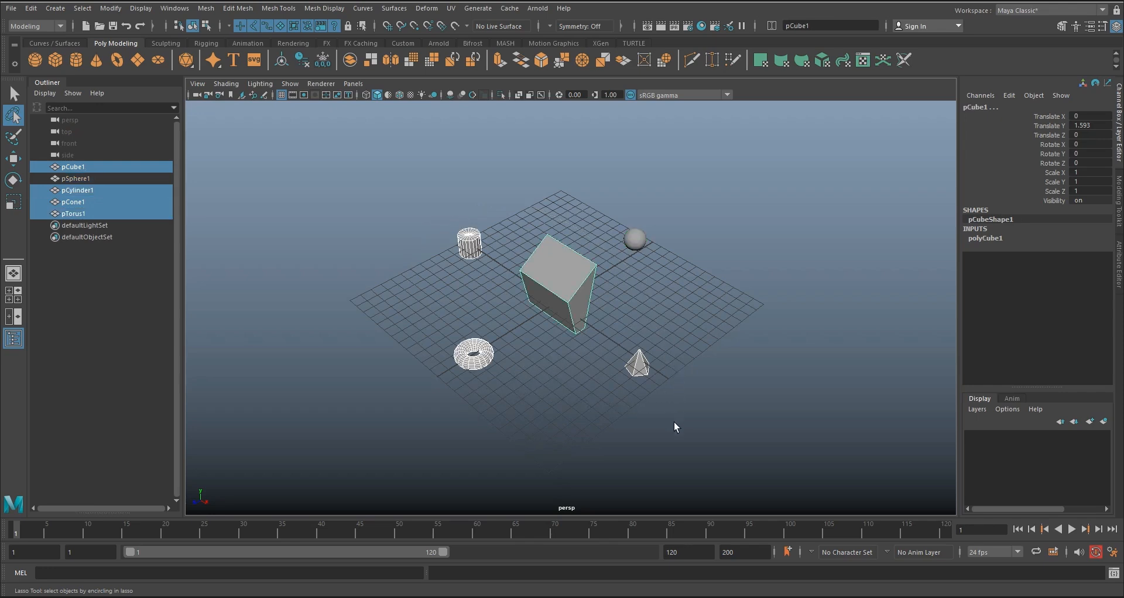
click(571, 447)
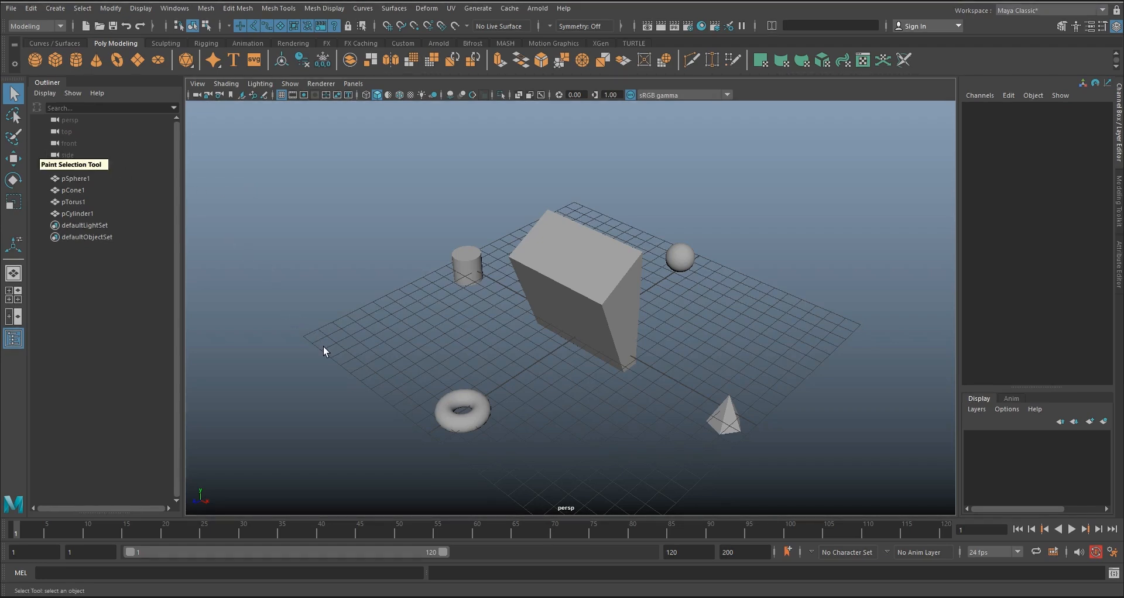
Switch the torus to vertex mode, select a group of vertices on its side facing the cone, and deselect them
click(464, 427)
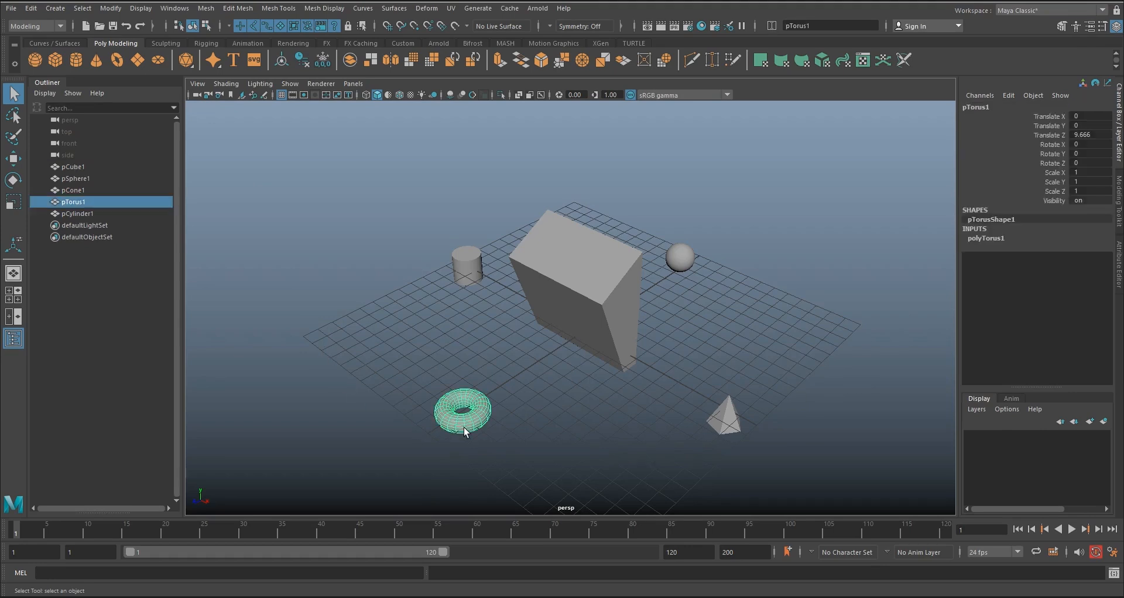
right_drag(463, 427, 424, 283)
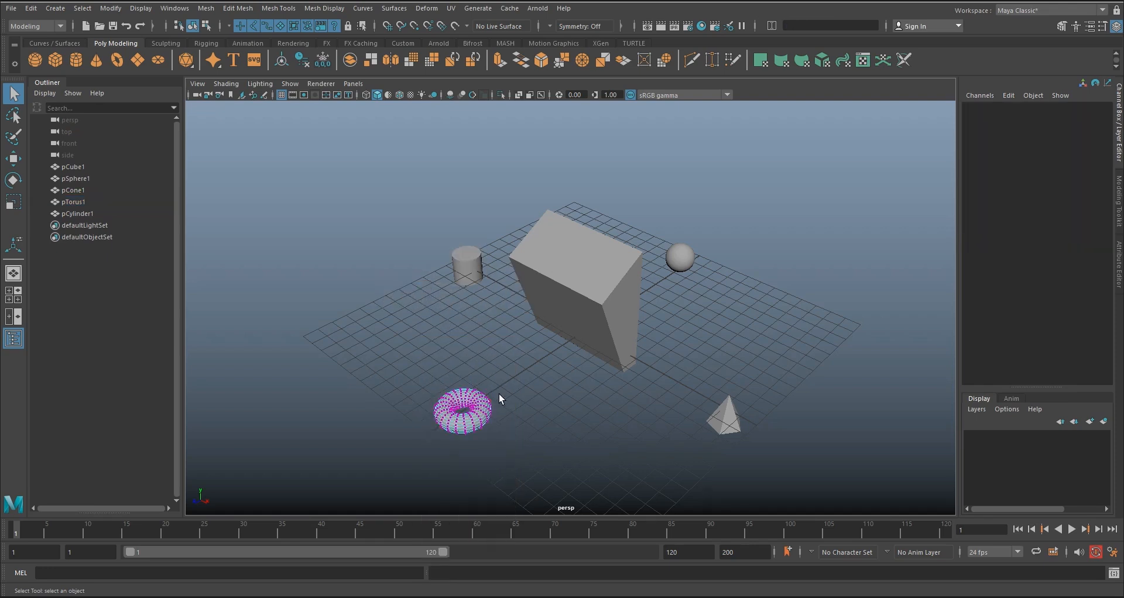
drag(513, 406, 475, 430)
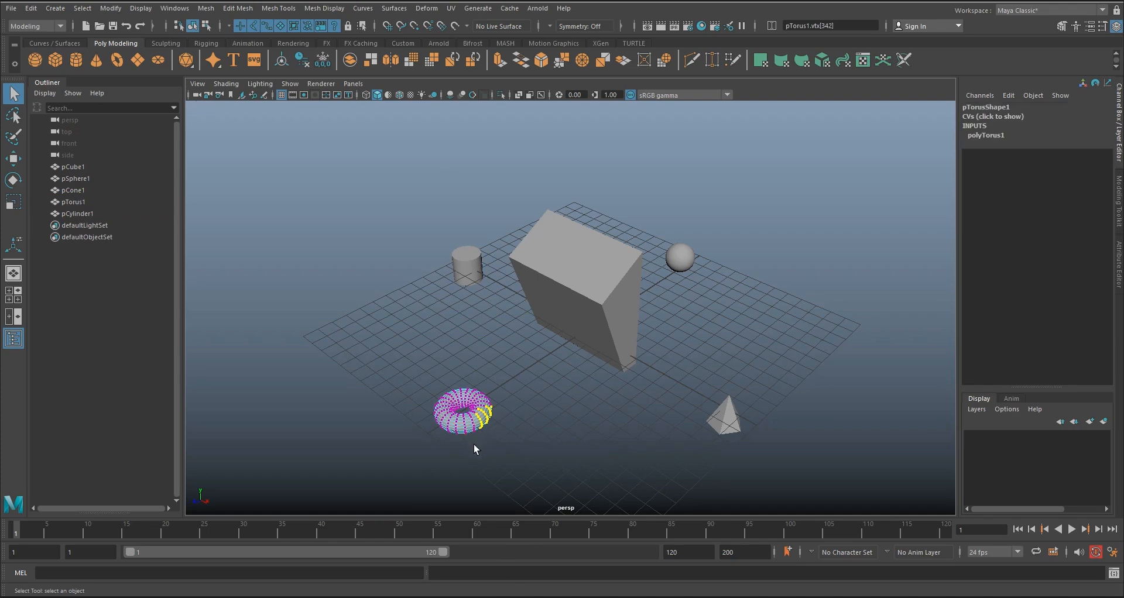
key(f)
scroll(489, 391, down, 5)
alt+middle_drag(487, 391, 531, 387)
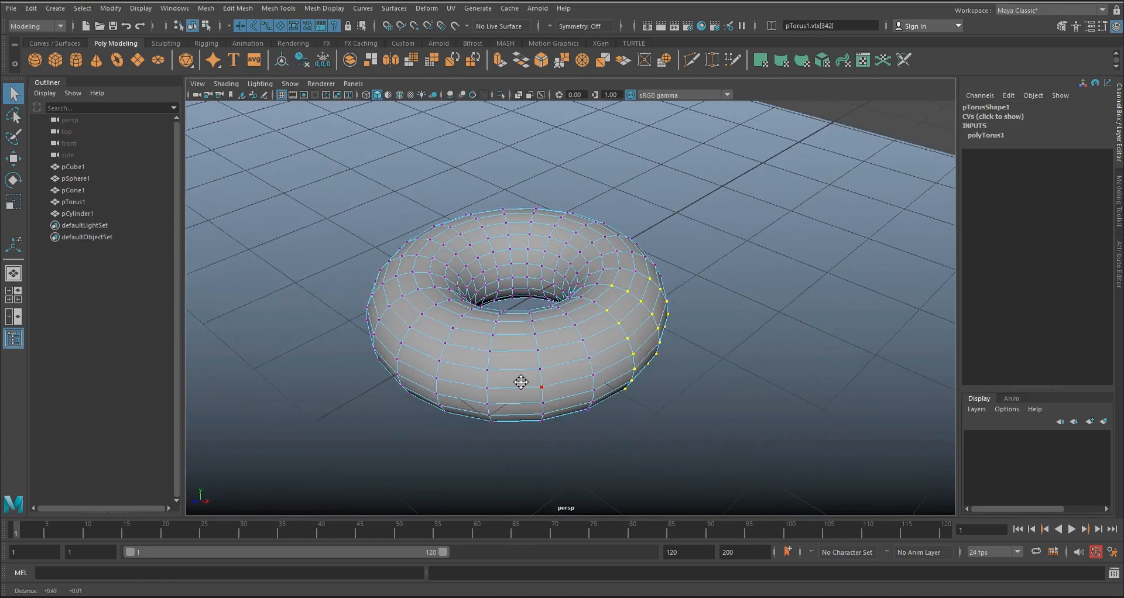
click(672, 446)
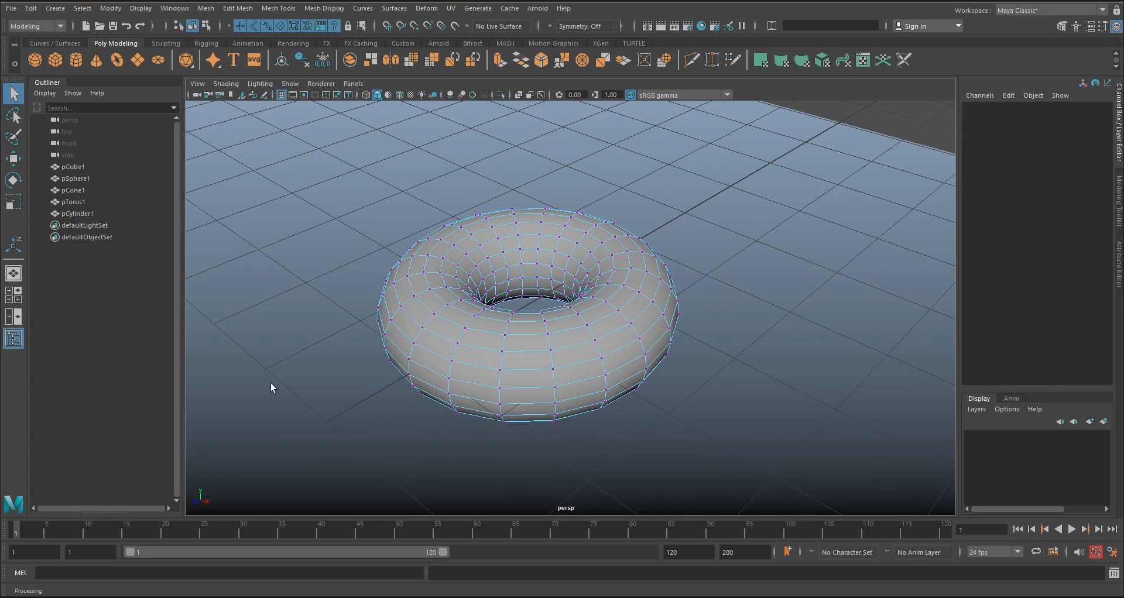
Paint-select vertices across the torus's near side with a resized brush, and paint-select faces there in face mode
click(13, 143)
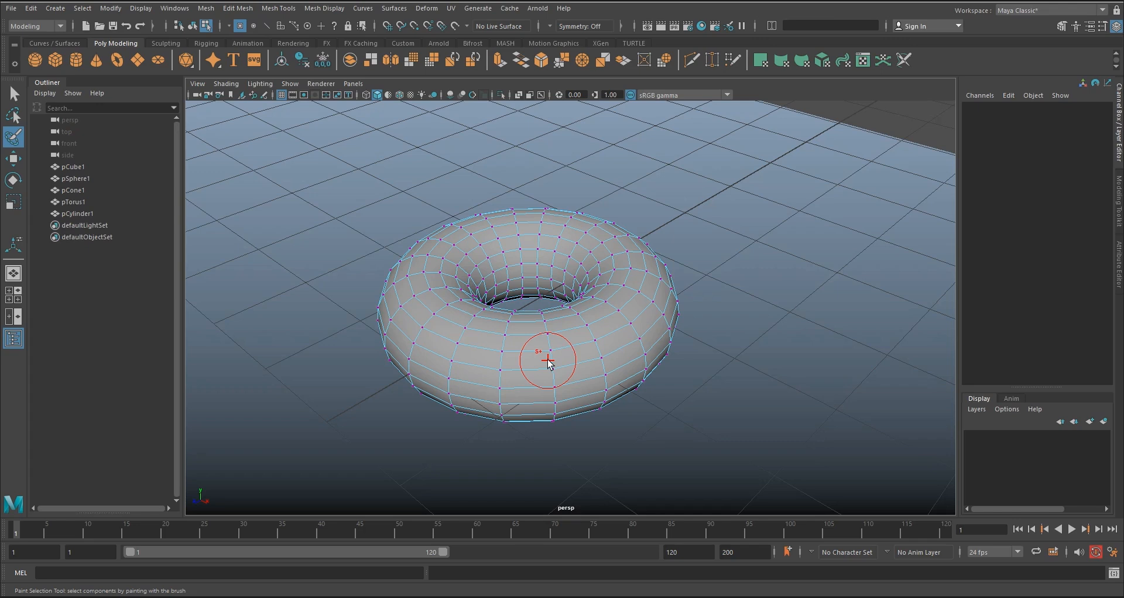
key(b)
mouse_move(548, 359)
mouse_down()
mouse_move(596, 367)
mouse_move(552, 367)
mouse_up()
click(629, 324)
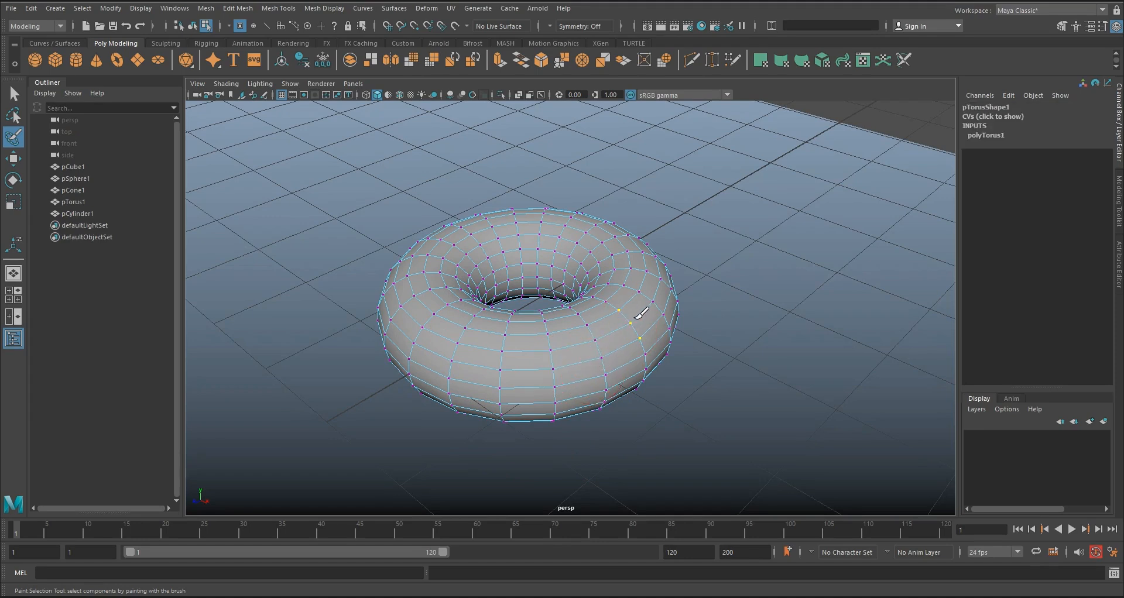
mouse_move(606, 336)
mouse_down()
mouse_move(608, 358)
mouse_move(566, 379)
mouse_move(550, 369)
mouse_move(551, 344)
mouse_move(500, 351)
mouse_move(497, 380)
mouse_move(537, 393)
mouse_up()
right_drag(566, 363, 567, 321)
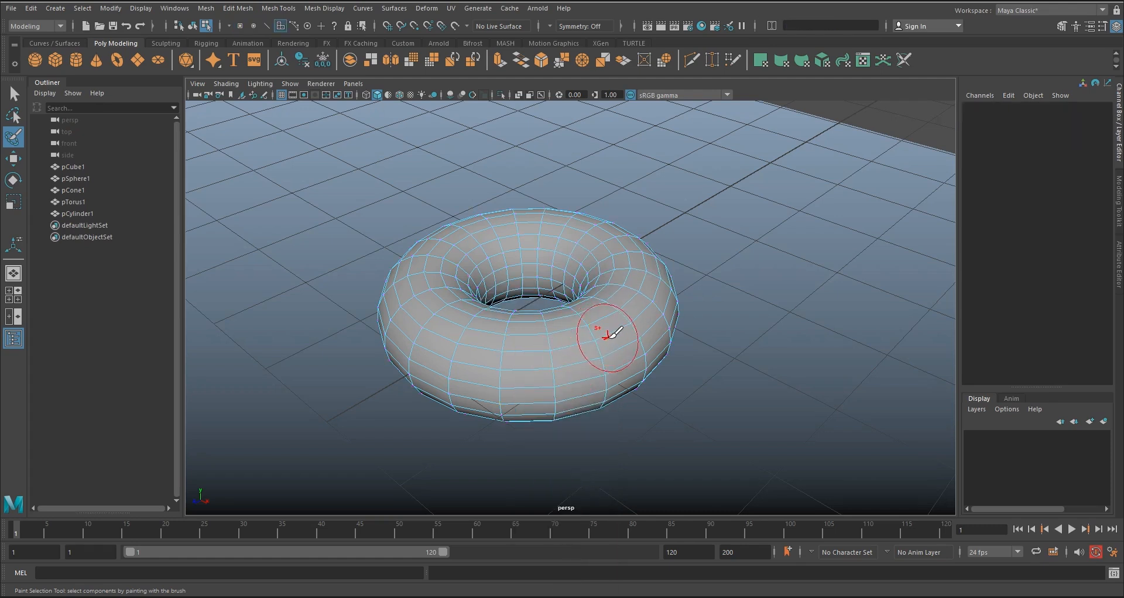
mouse_move(609, 343)
mouse_down()
mouse_move(574, 352)
mouse_move(577, 377)
mouse_move(628, 373)
mouse_move(544, 375)
mouse_move(537, 341)
mouse_move(604, 316)
mouse_up()
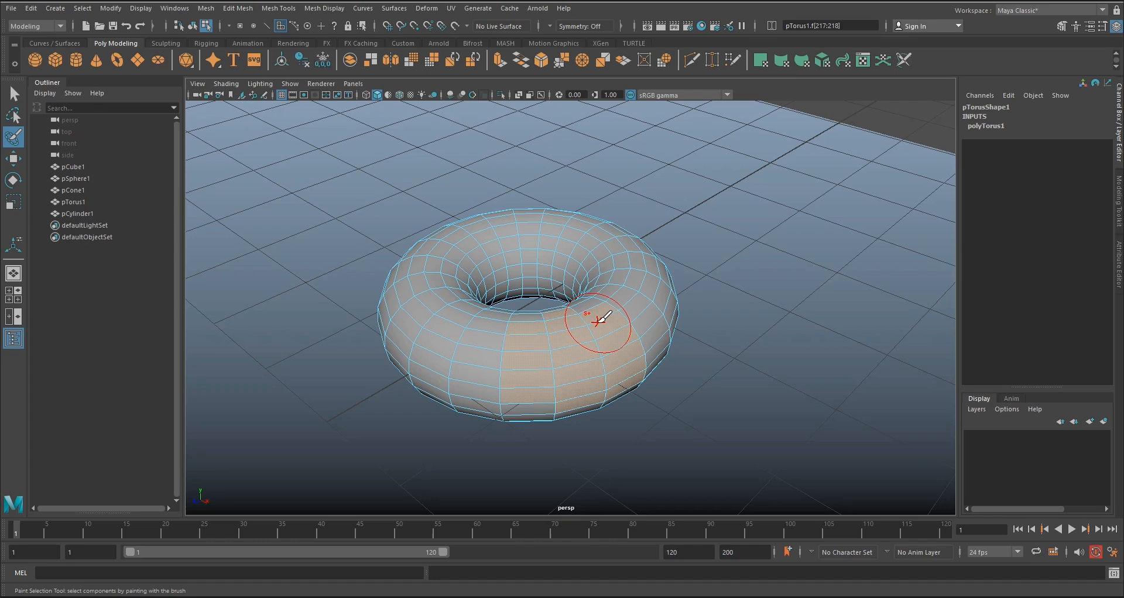
Return the torus to object mode with the Select tool, and activate the Move and Rotate tools in turn
click(15, 95)
right_click(515, 243)
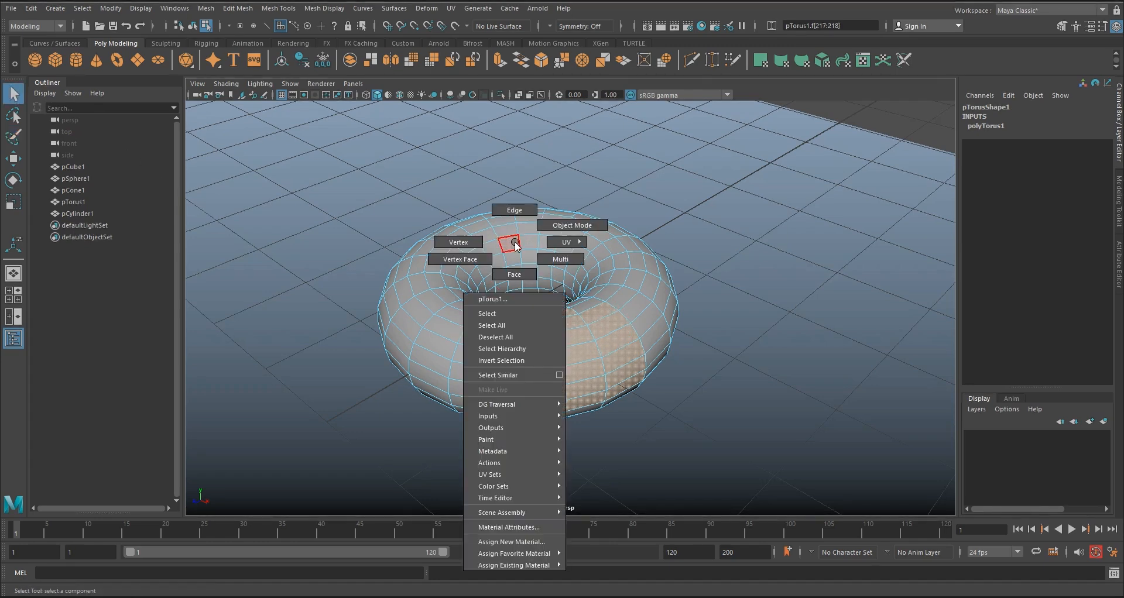
click(547, 226)
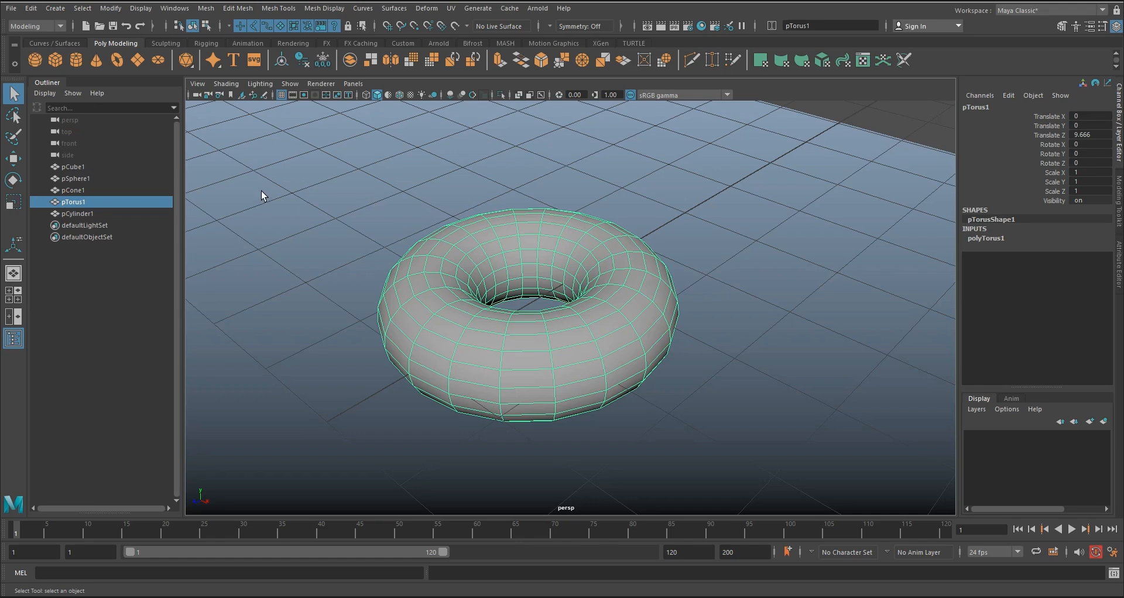
click(14, 160)
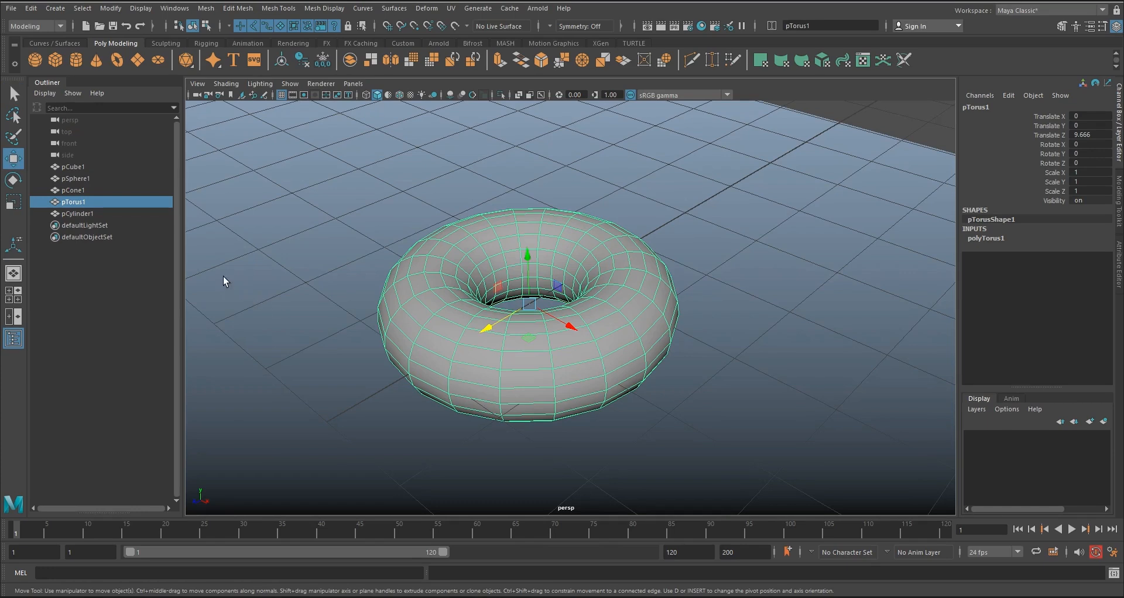
click(14, 181)
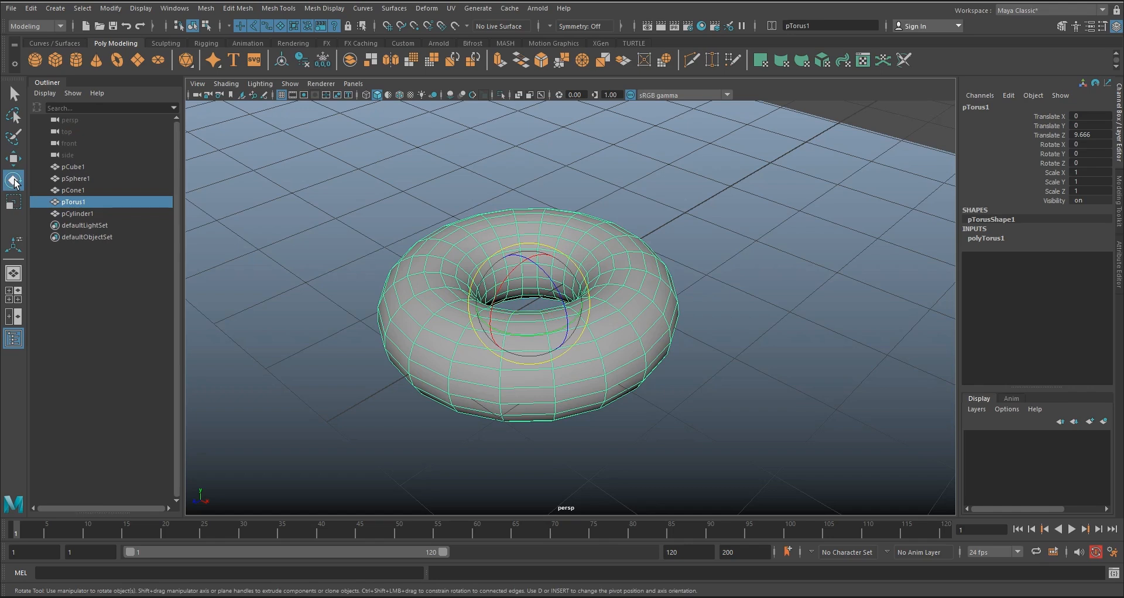
Delete the large reshaped cube and create a new default polygon cube at the grid's centre
alt+drag(309, 279, 651, 350)
click(674, 311)
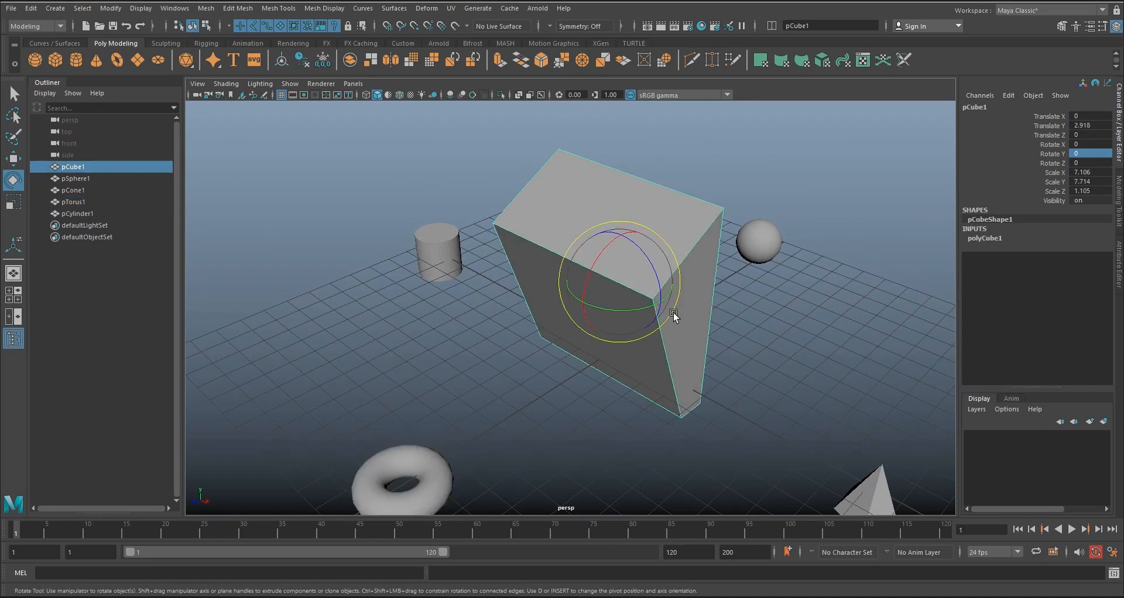
key(Delete)
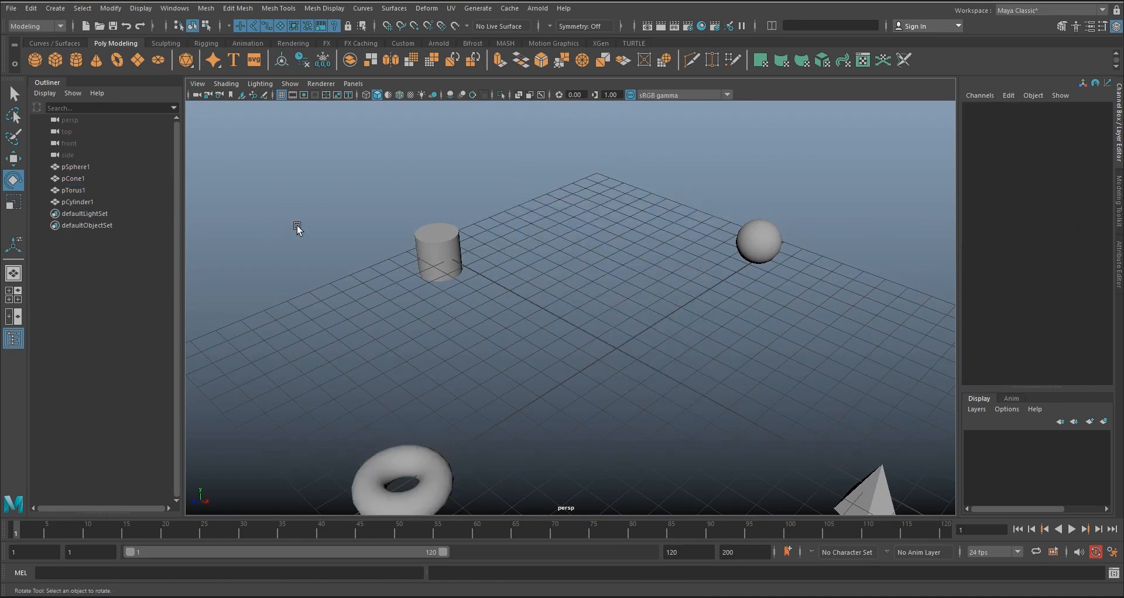
click(55, 64)
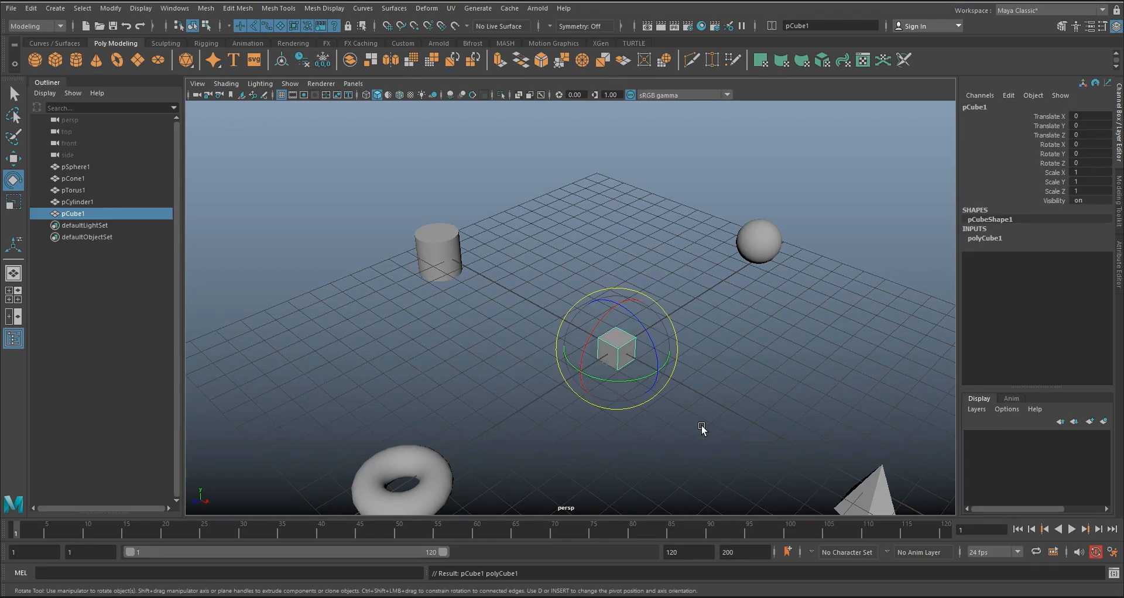
Set the new cube's polyCube1 height to 8.8 and its width to 7.6
click(997, 238)
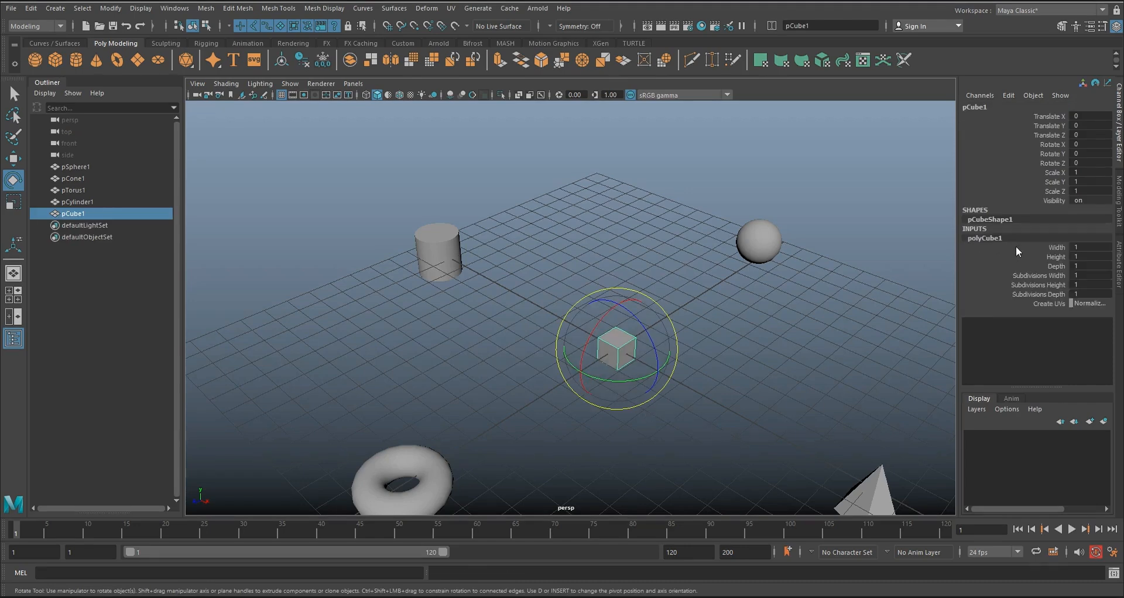
click(1039, 256)
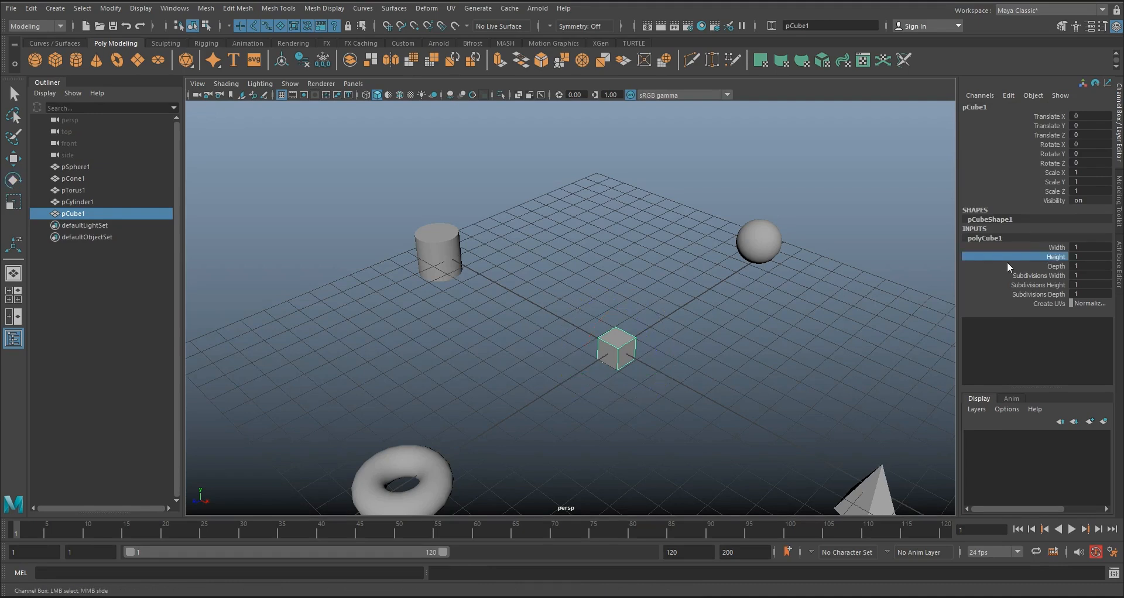
middle_drag(878, 271, 926, 273)
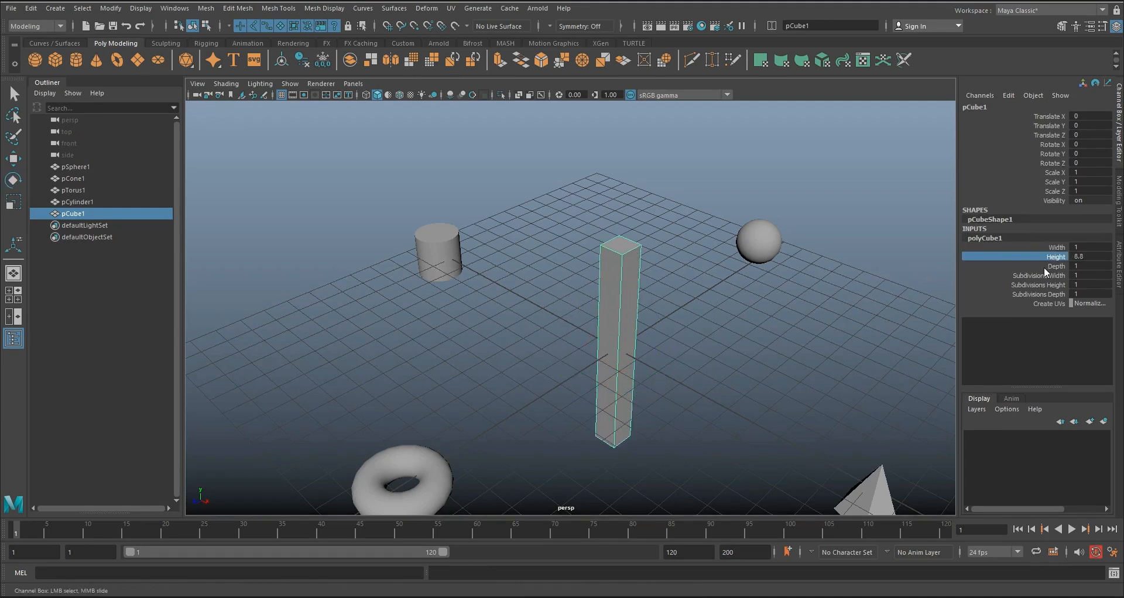
click(1044, 247)
middle_drag(858, 289, 899, 300)
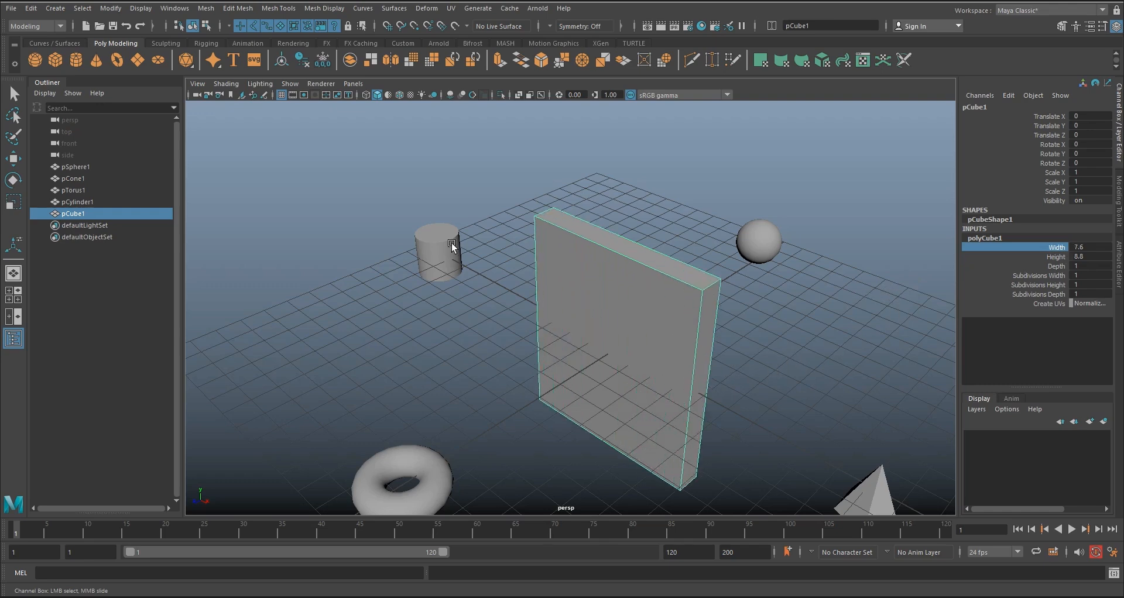
Freely rotate the resized cube about 21.55 degrees on X, and undo the rotation
click(13, 181)
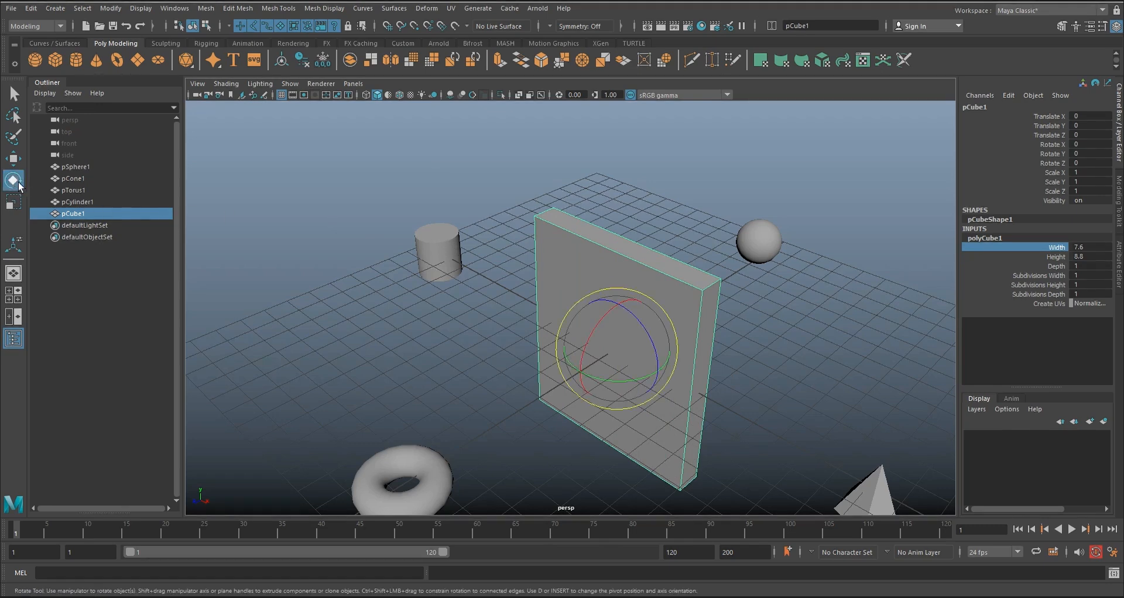
drag(598, 320, 588, 343)
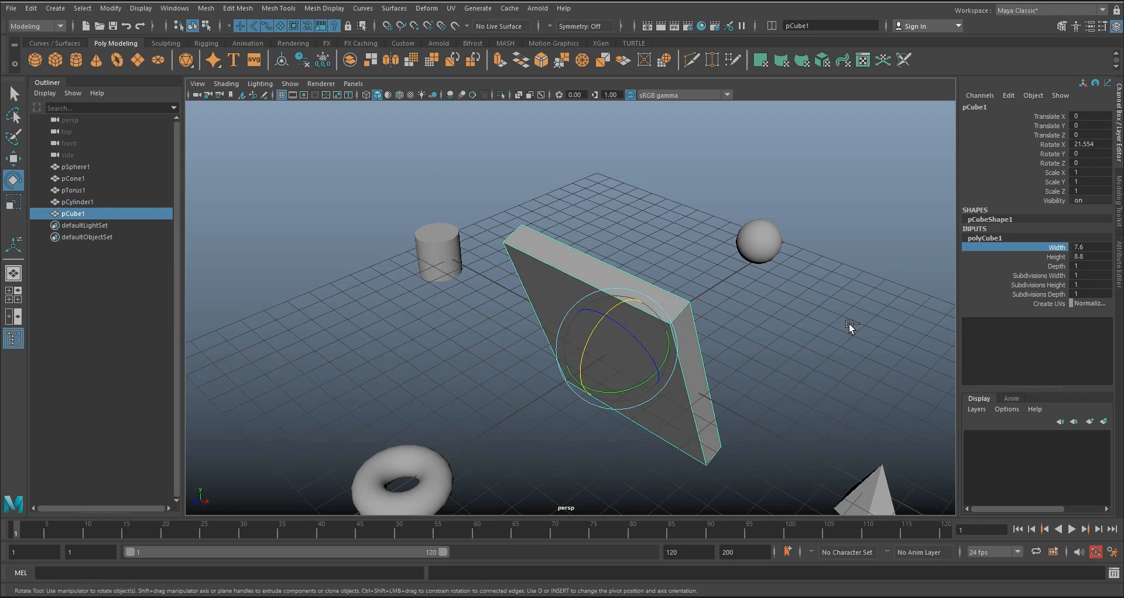
key(ctrl+z)
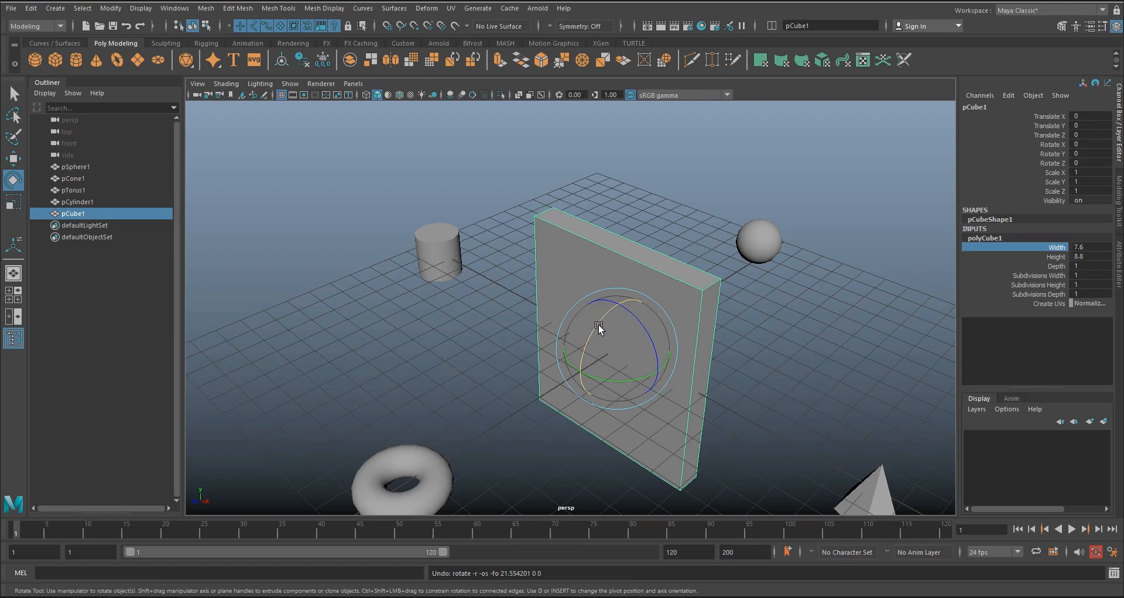
Rotate the resized cube with snapping to 15 degrees on X and back to 0, and try rotating it about Y
drag(599, 324, 591, 332)
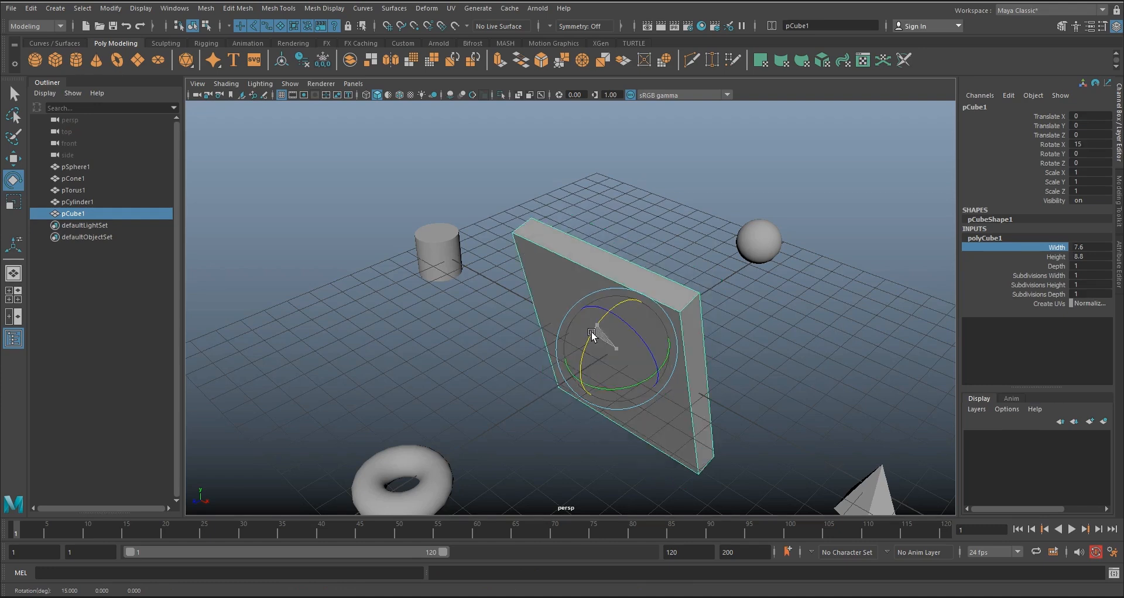
mouse_move(591, 332)
mouse_down()
mouse_move(571, 374)
mouse_move(595, 322)
mouse_up()
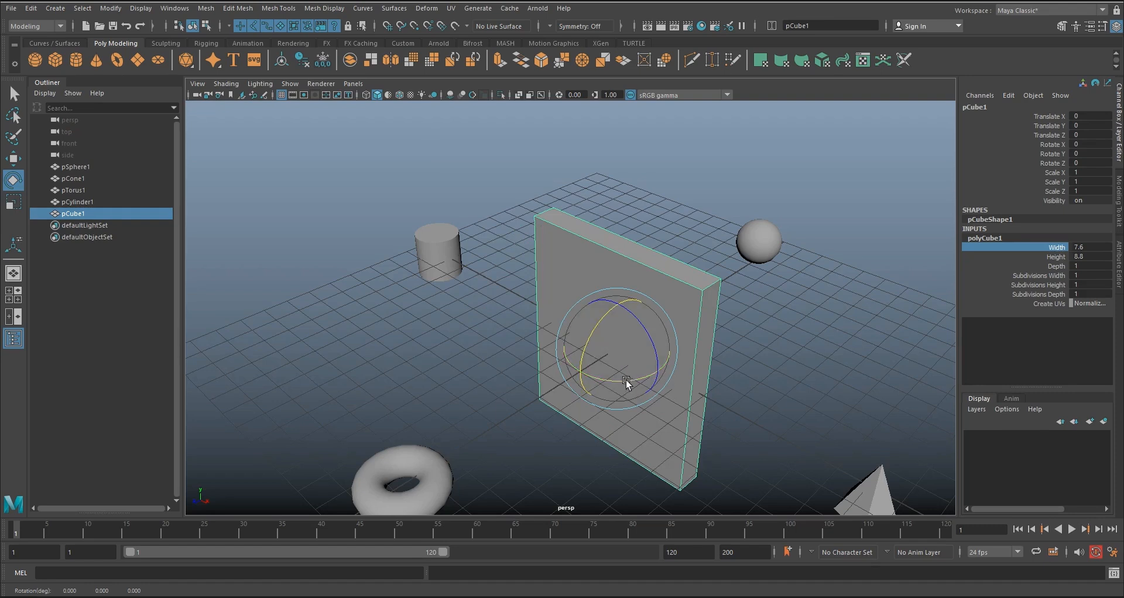
mouse_move(626, 380)
mouse_down()
mouse_move(657, 368)
mouse_move(575, 379)
mouse_move(631, 386)
mouse_up()
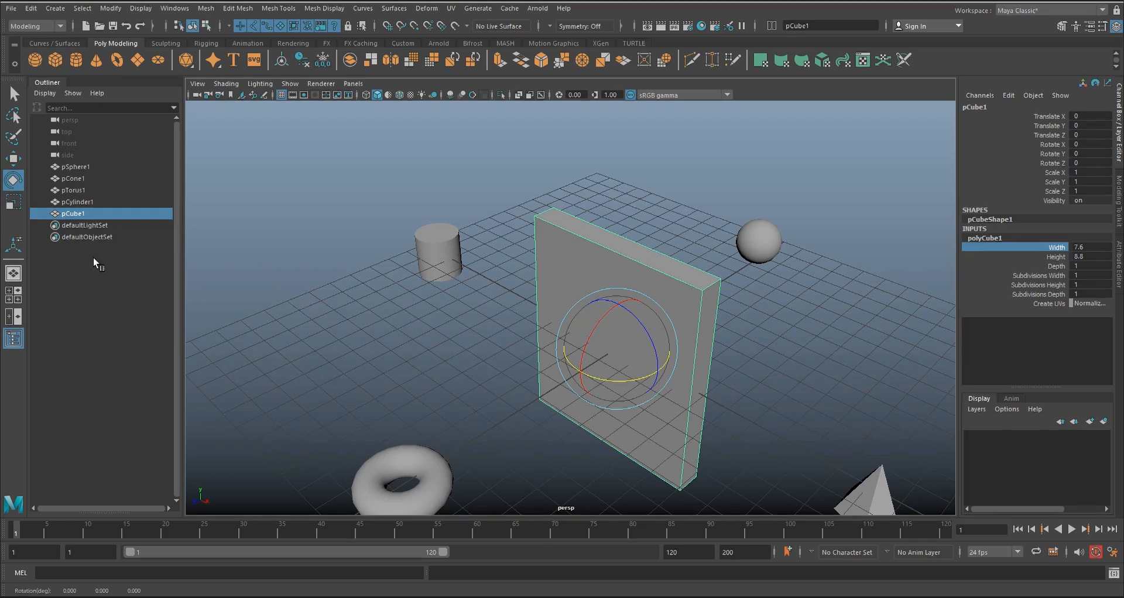
In the Rotate tool settings, set Step Snap to Absolute, edit its increment, and turn Step Snap off again
double_click(13, 182)
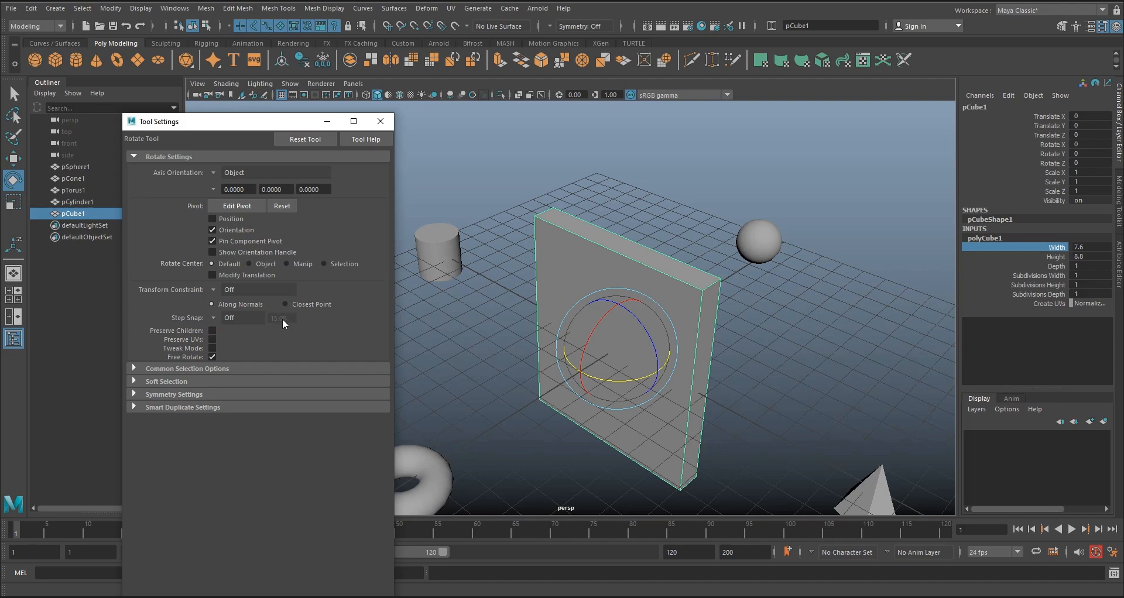
click(212, 317)
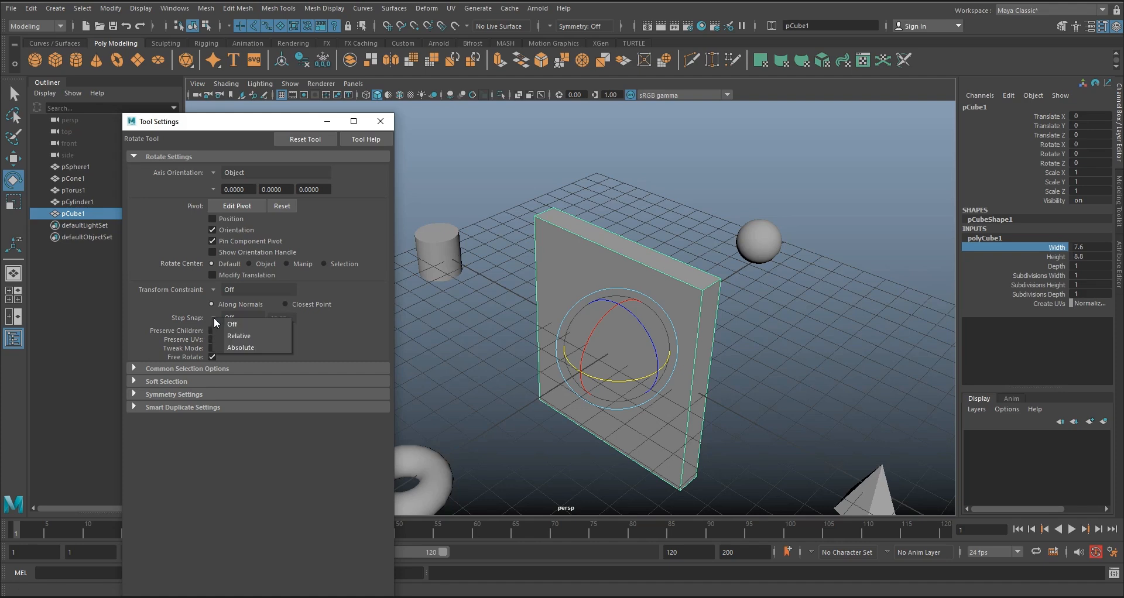
click(225, 347)
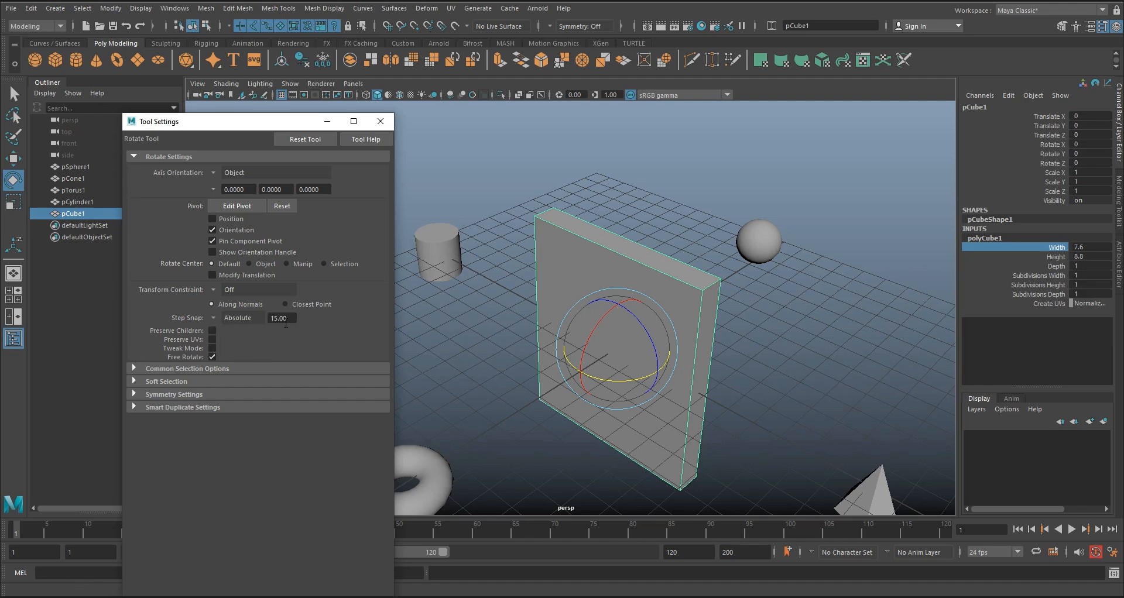
drag(290, 320, 265, 317)
click(212, 318)
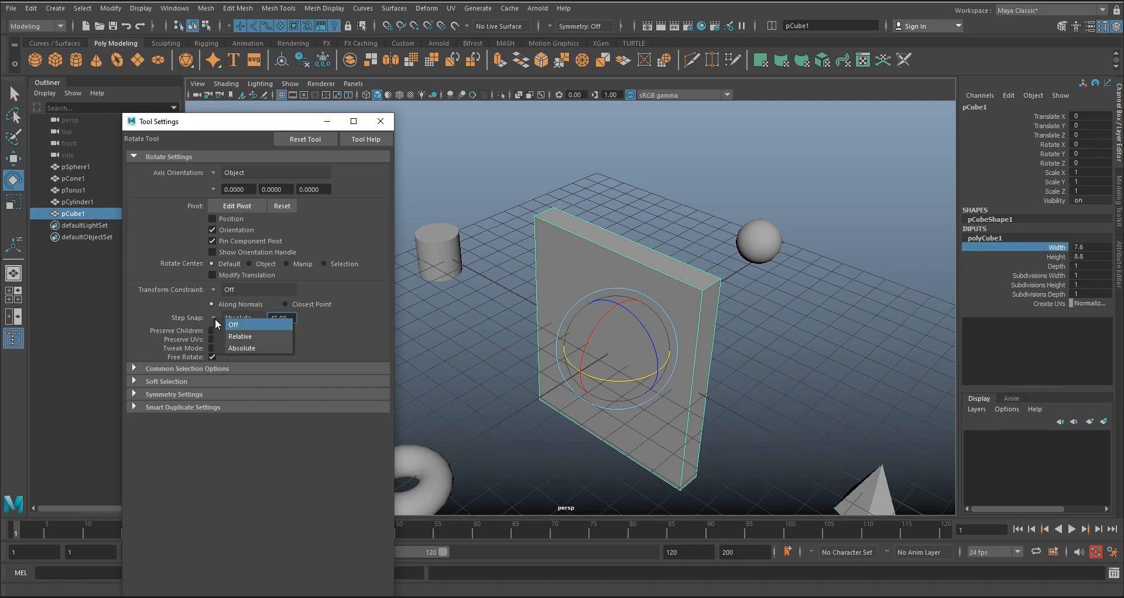
click(220, 326)
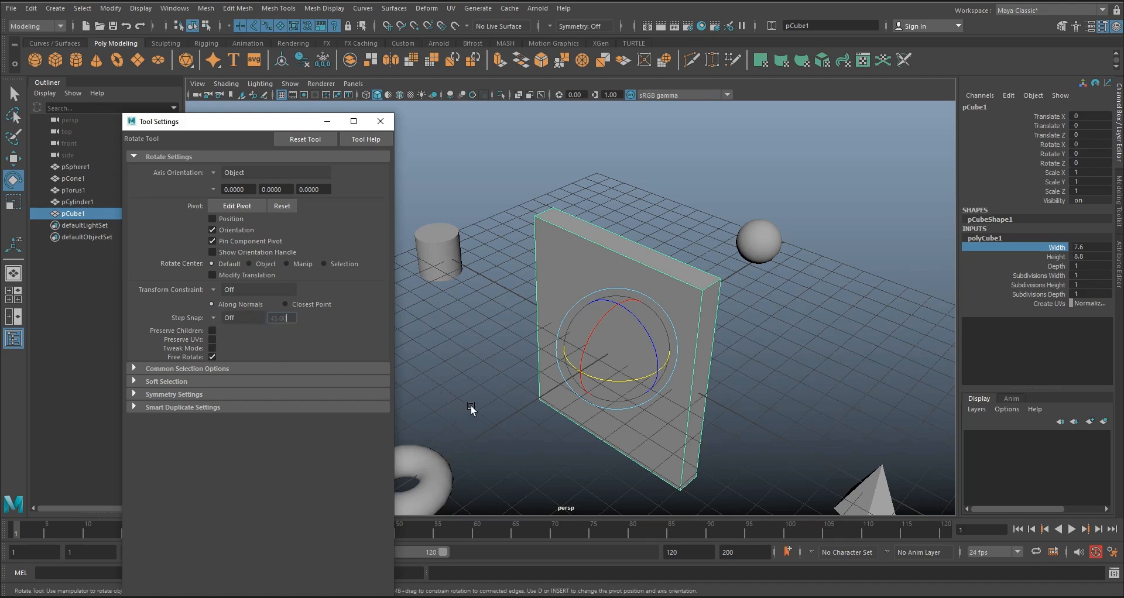
Rotate the cube with snapping to 45 degrees on X and back to 0
key(j)
key(j)
drag(590, 334, 574, 351)
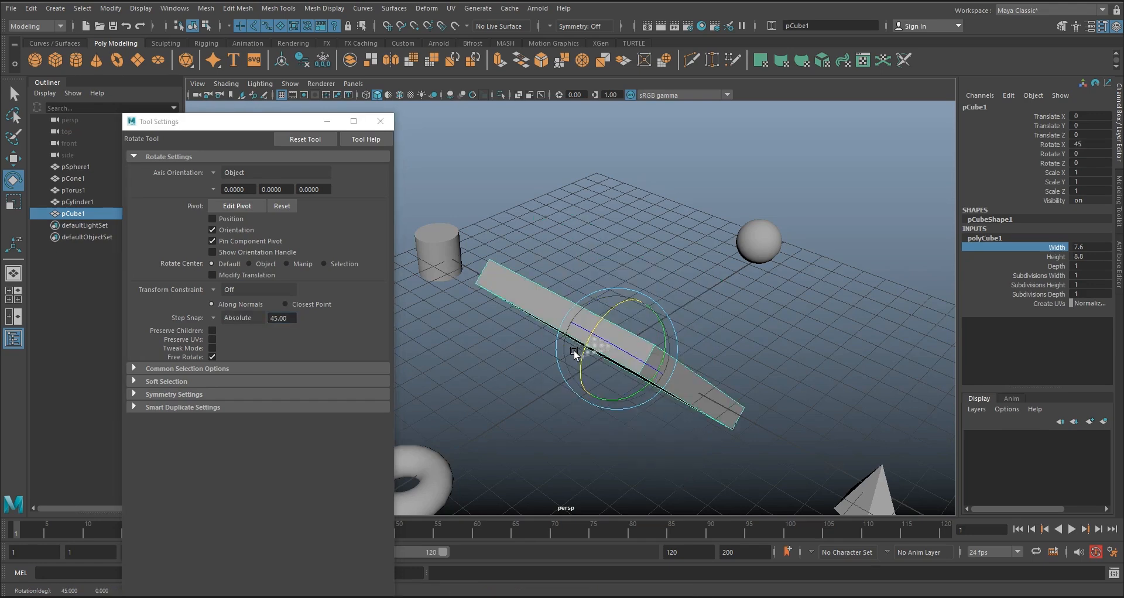
drag(575, 353, 578, 329)
key(j)
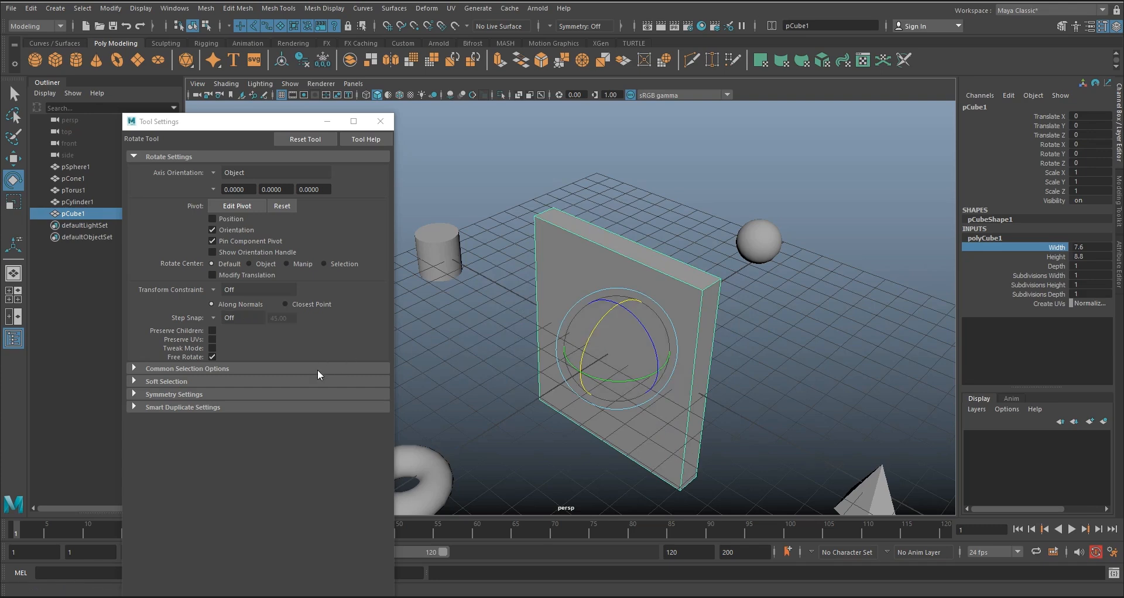
In the Rotate tool settings, set Step Snap to Absolute with a 15.00 increment, and turn Step Snap off again
click(213, 317)
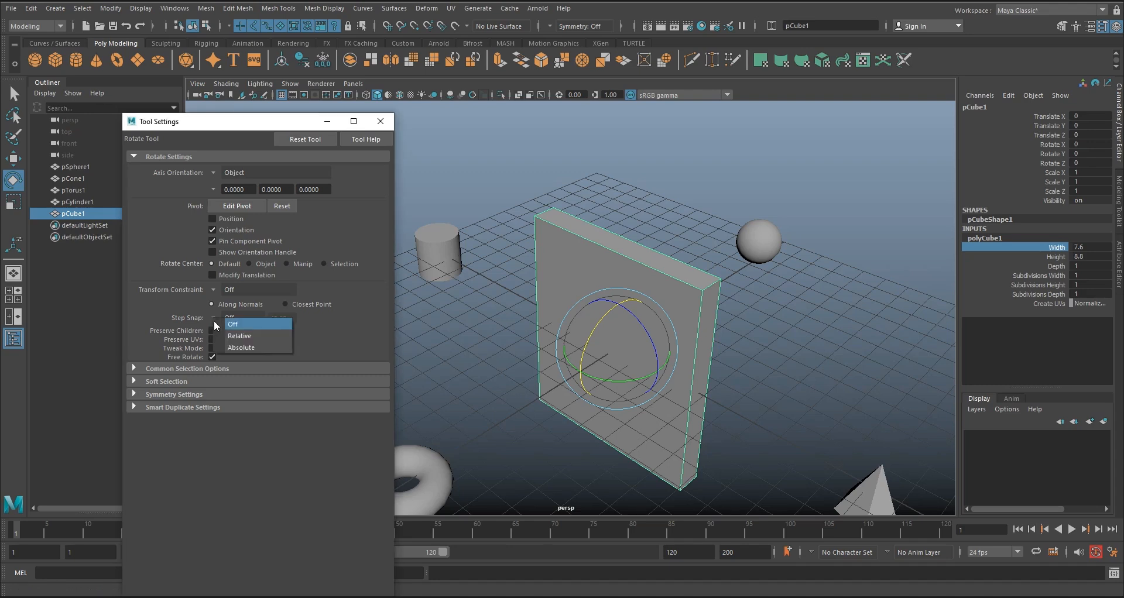
click(232, 347)
double_click(278, 318)
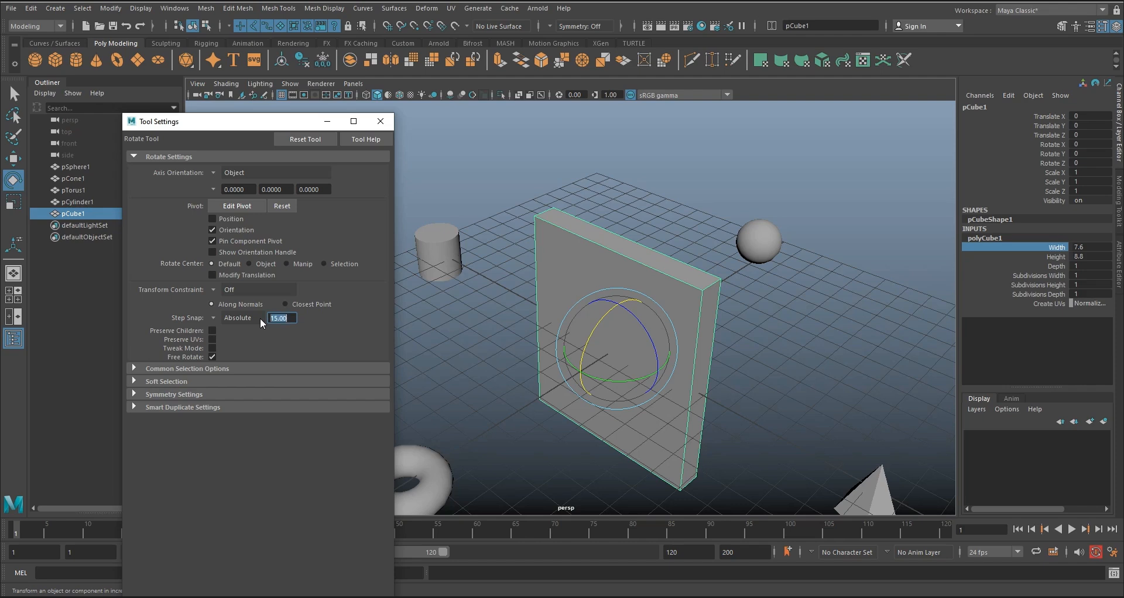
click(213, 319)
click(222, 328)
click(426, 322)
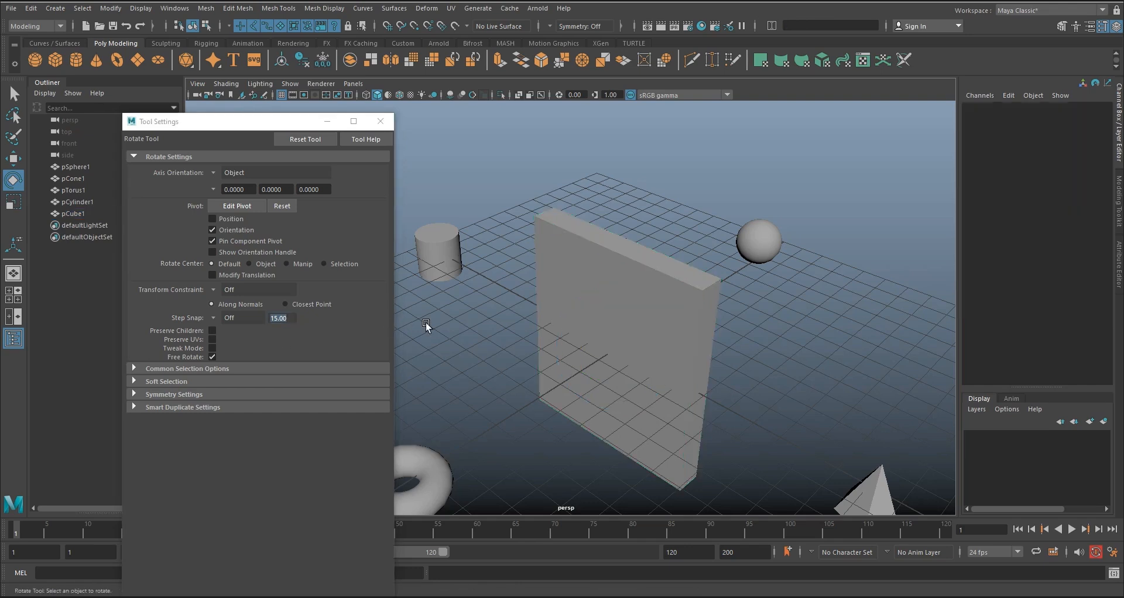
Reselect the cube, try rotating it, undo the rotation, and close the Rotate tool settings
click(592, 328)
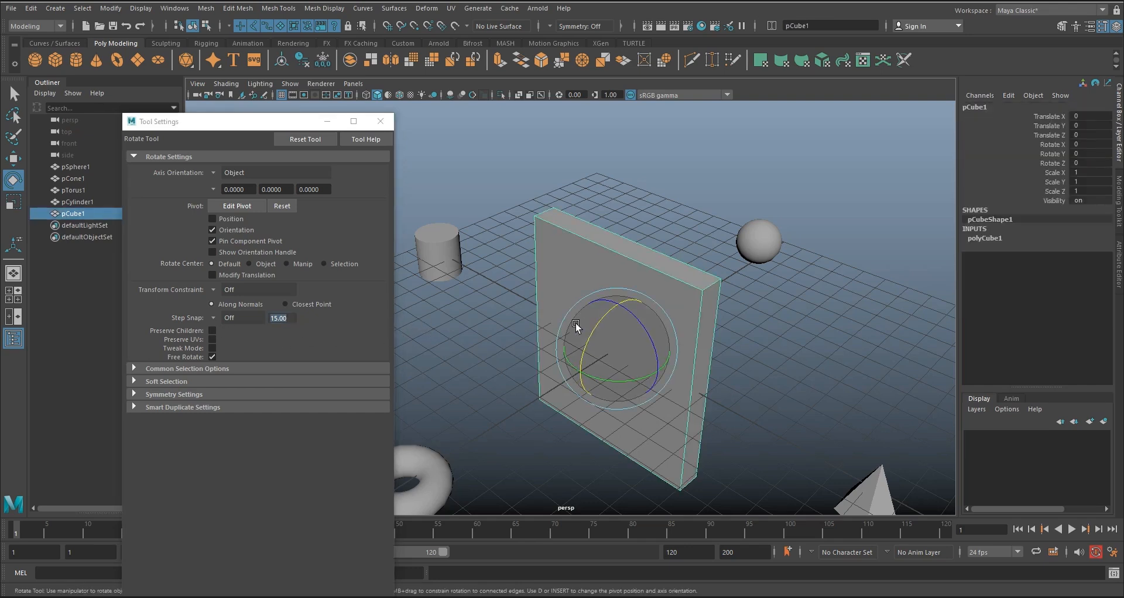
mouse_move(595, 318)
mouse_down()
mouse_move(582, 354)
mouse_move(590, 338)
mouse_up()
key(ctrl+z)
key(j)
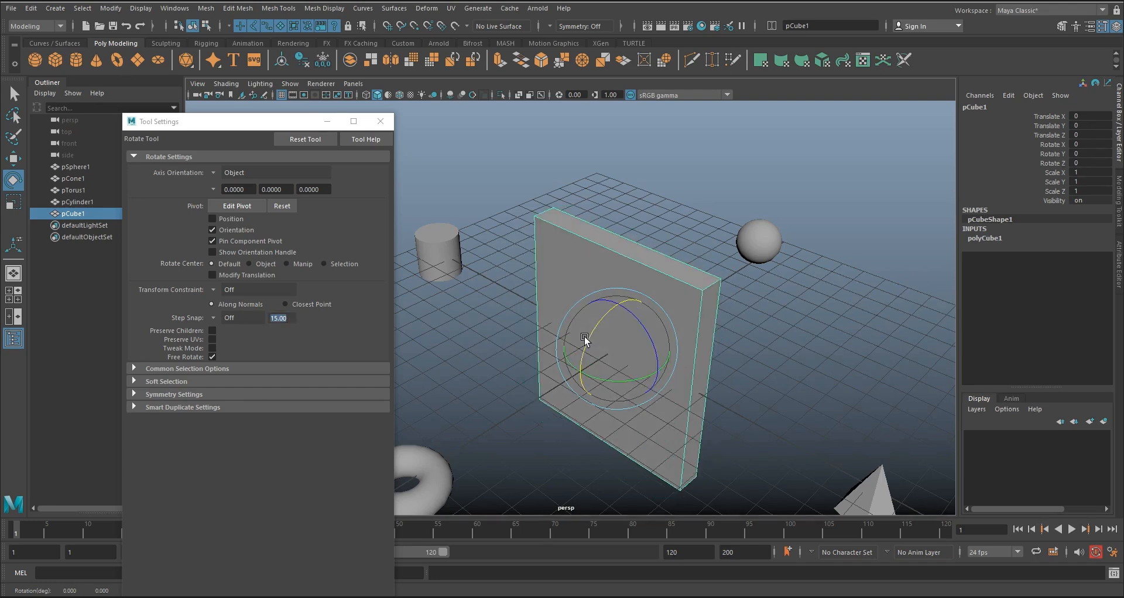
click(381, 121)
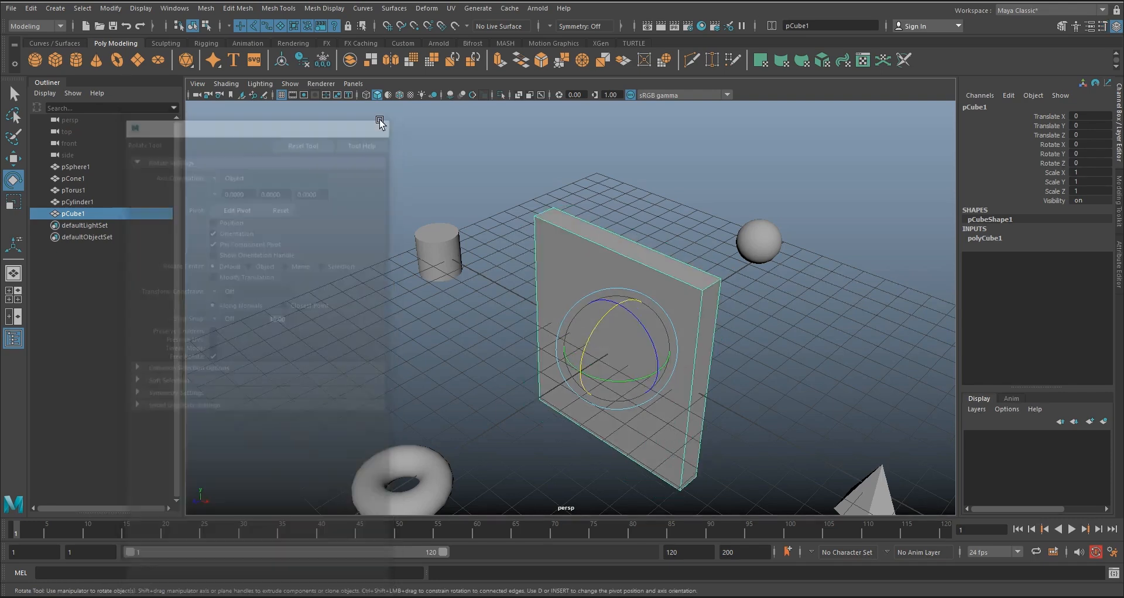
Scale the cube freely along X to about 1.21 with the Scale tool, and undo the scaling
click(13, 204)
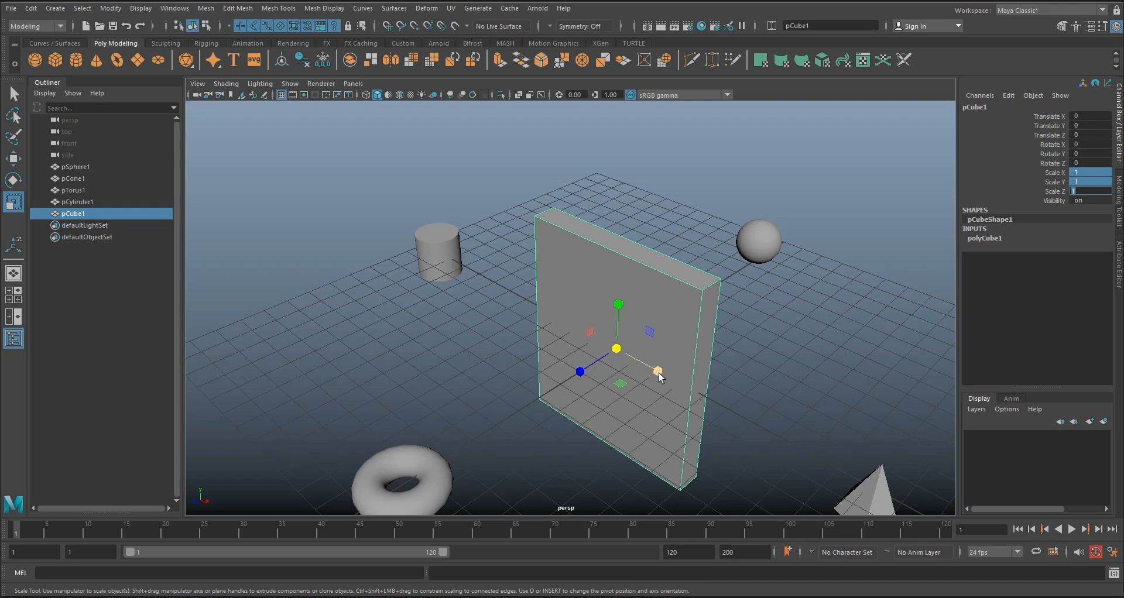
drag(659, 374, 670, 378)
key(ctrl+z)
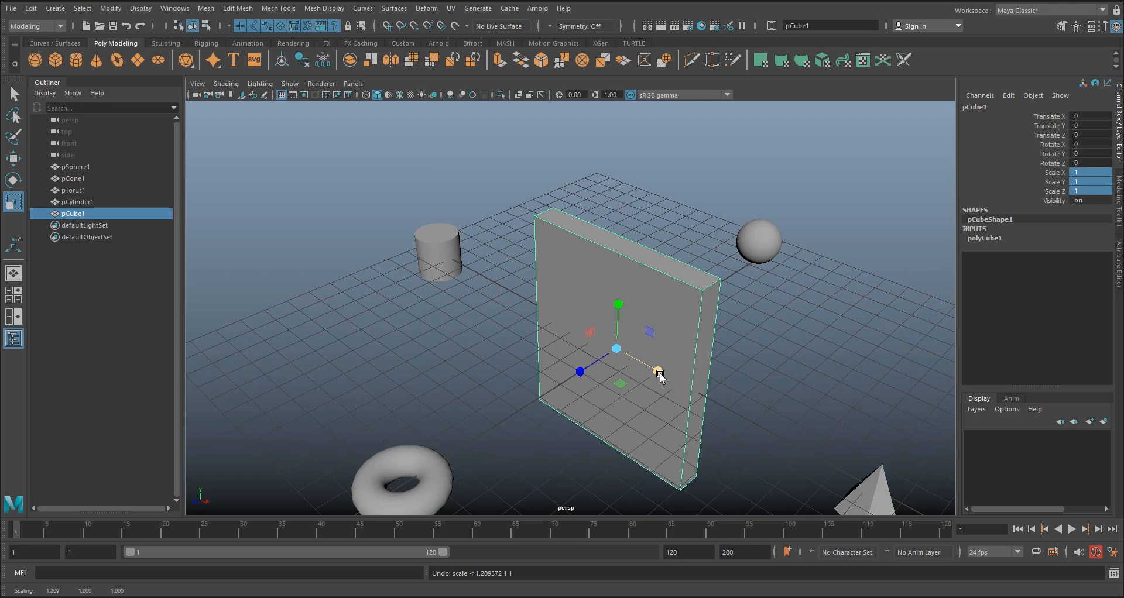
Scale the cube with snapping to 2 on X and back to 1, and try scaling it along Z
drag(660, 375, 665, 375)
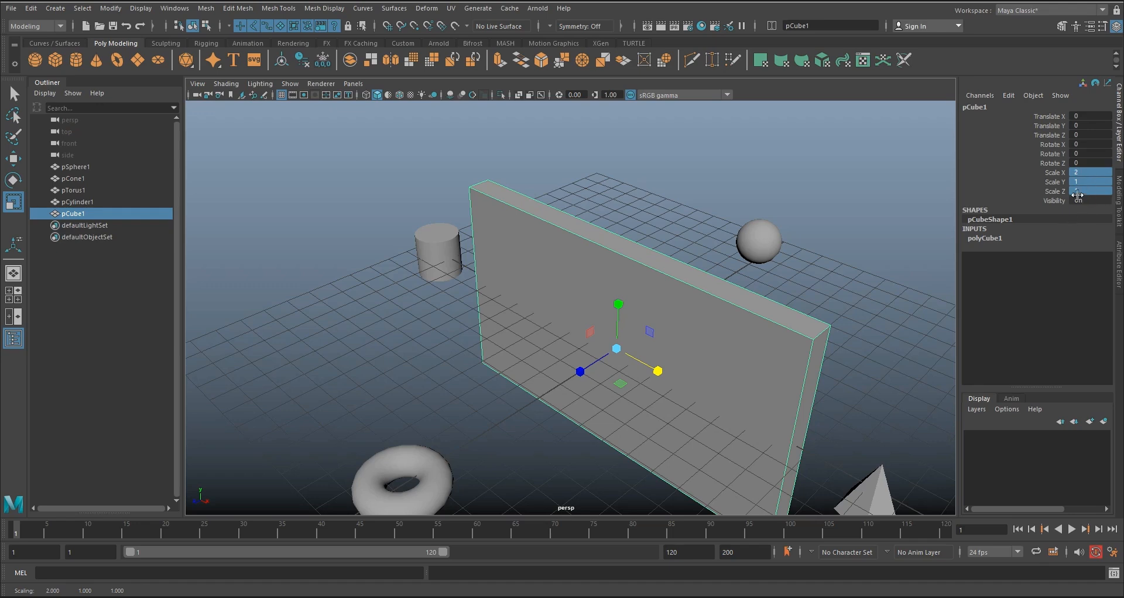
drag(658, 375, 598, 372)
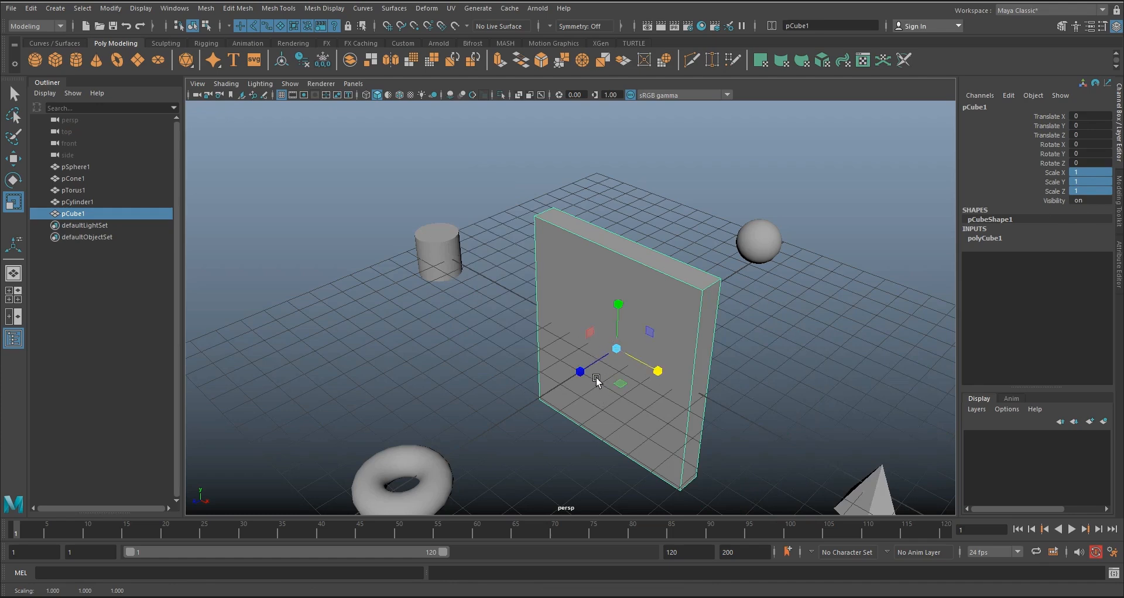
drag(585, 374, 624, 354)
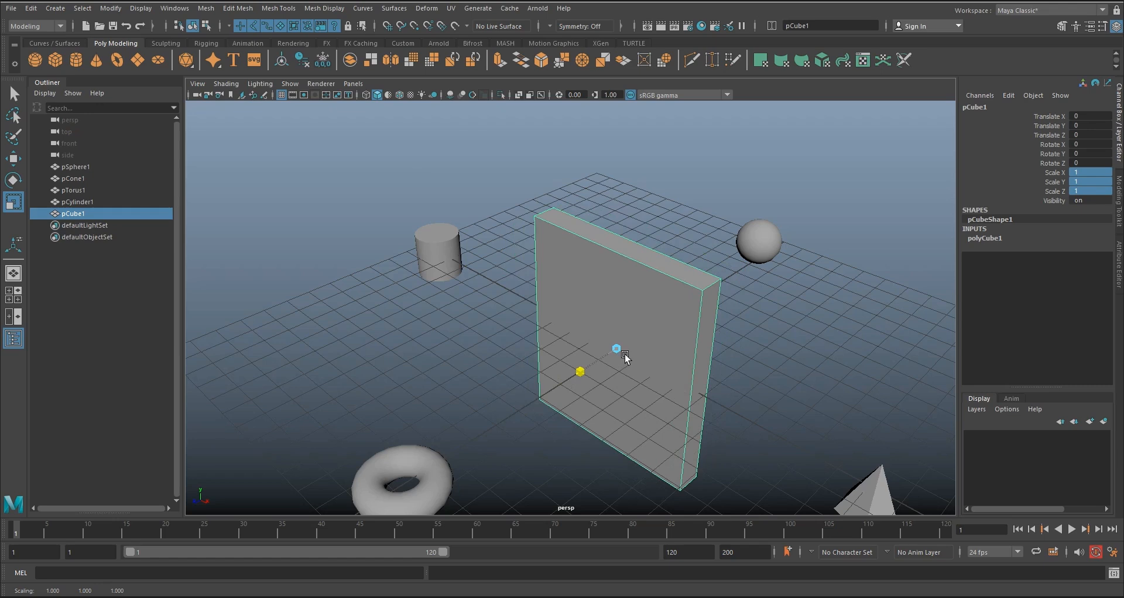
Open the Scale tool settings, check how the snapping shortcut toggles Step Snap, and close the settings
double_click(16, 208)
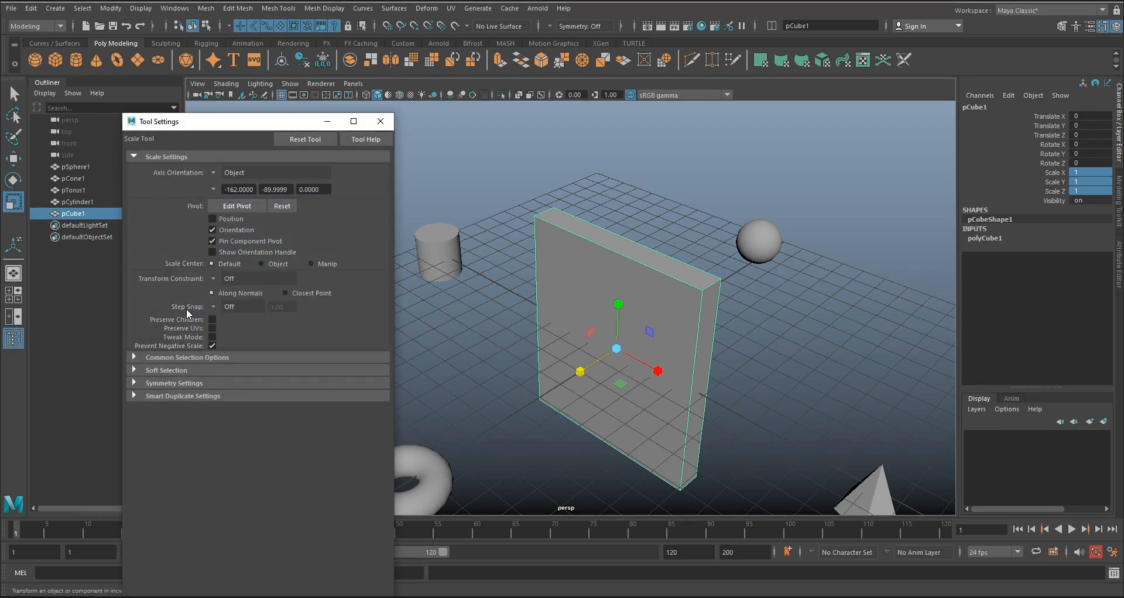
key(j)
key(j)
key(j)
click(380, 122)
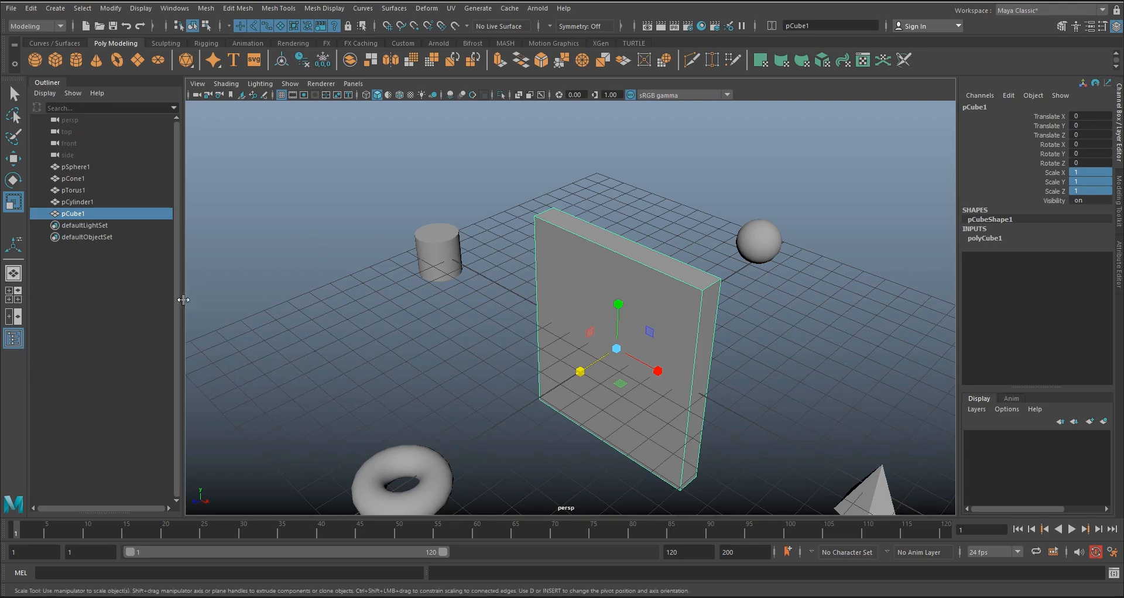
Switch through the four-view, single perspective and front/perspective layouts, and return to the single perspective view
click(18, 300)
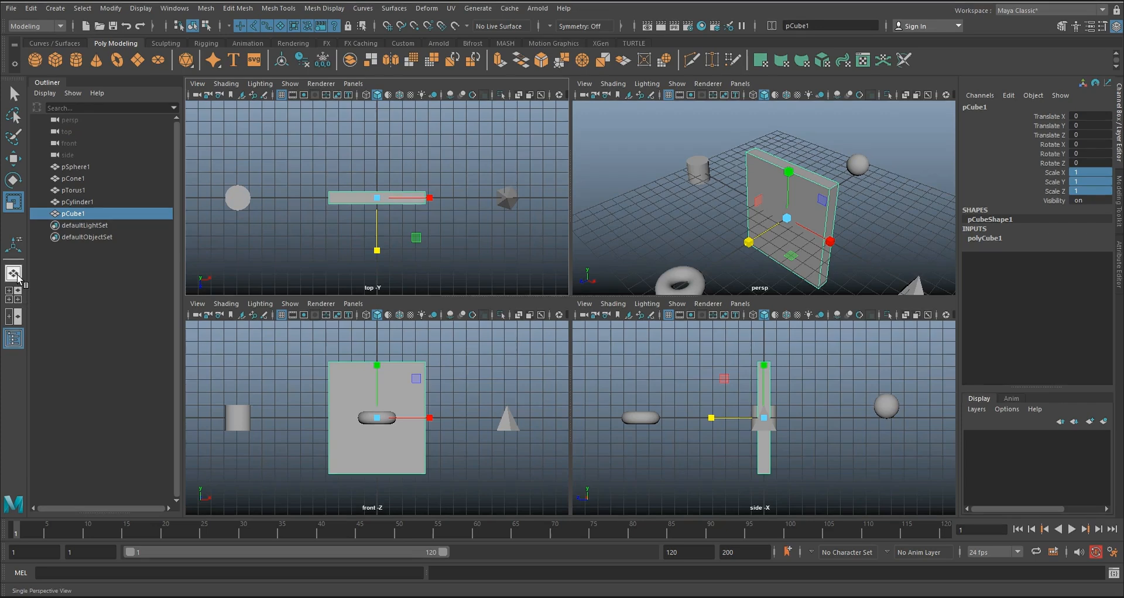
click(14, 274)
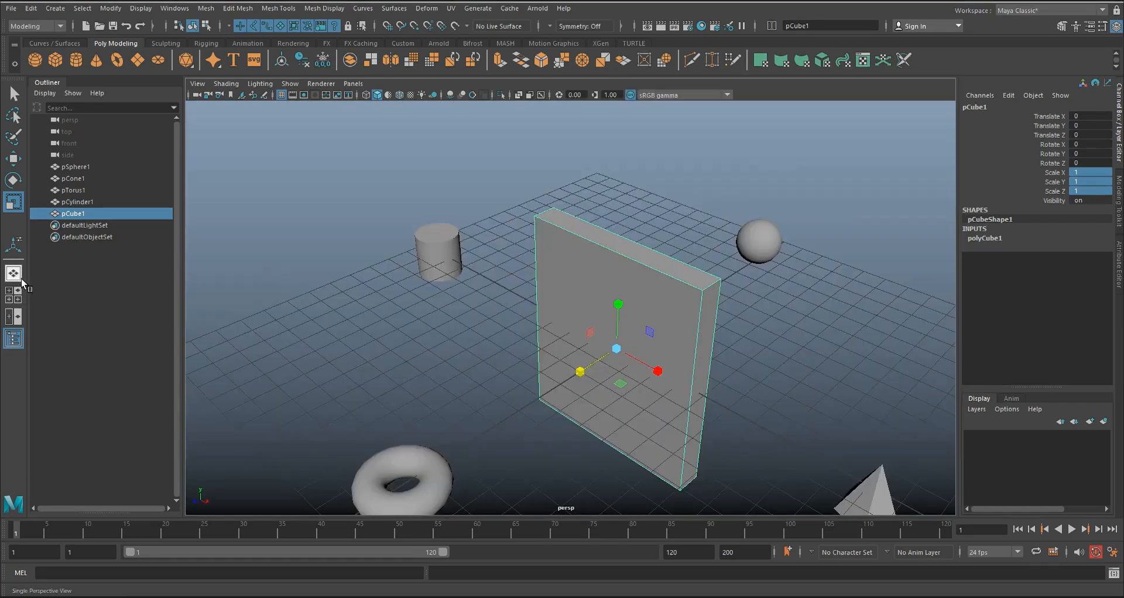
click(17, 317)
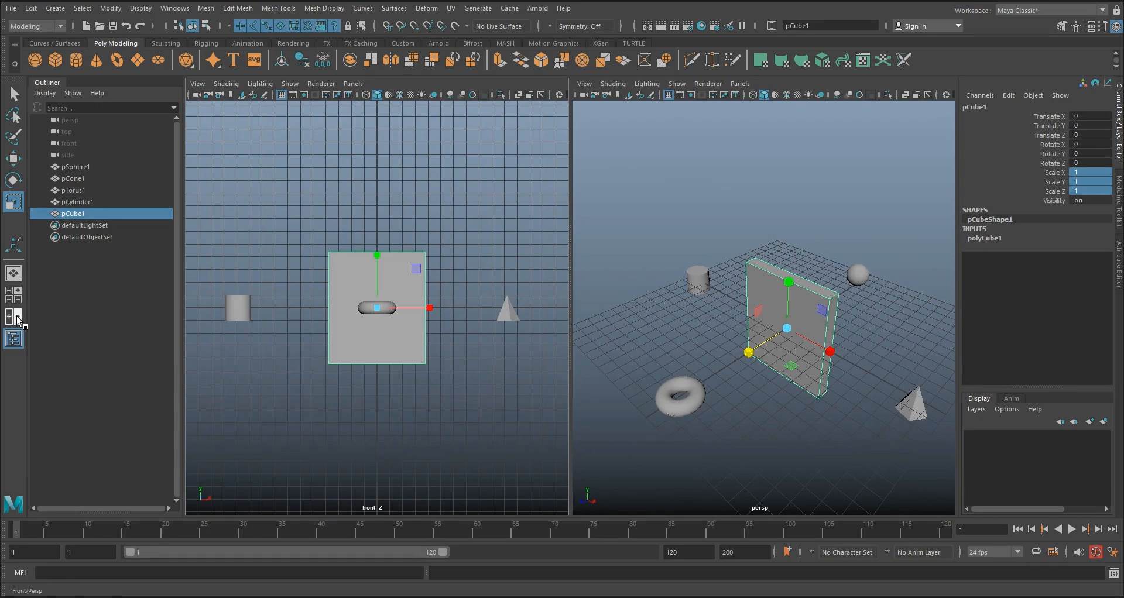
click(14, 275)
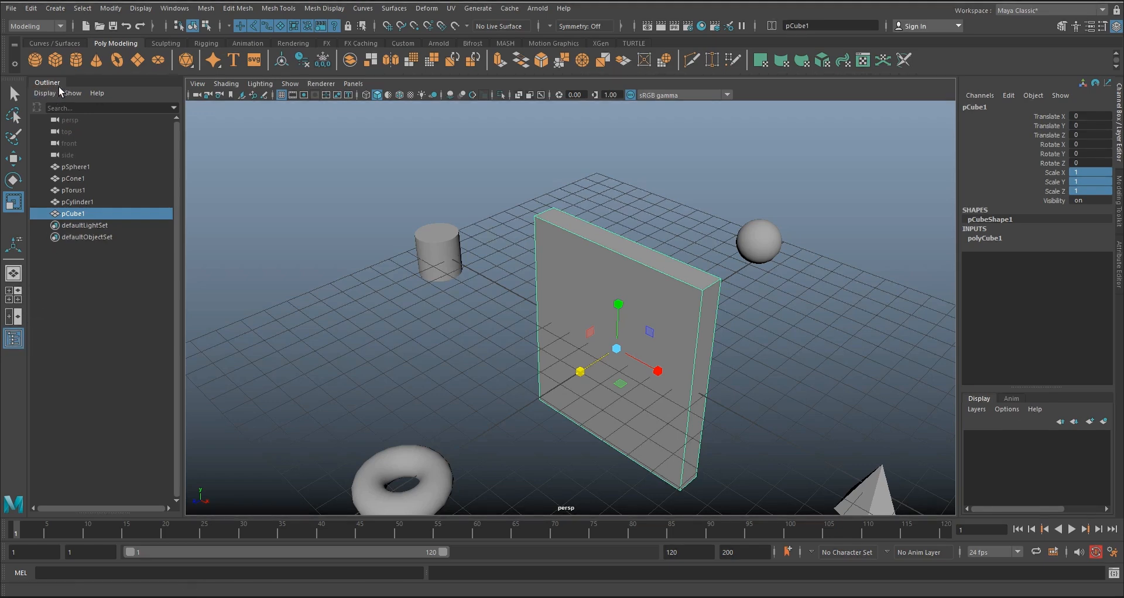
Hide and show the Outliner, and select pSphere1, pTorus1 and pCylinder1 in it one after another
click(20, 344)
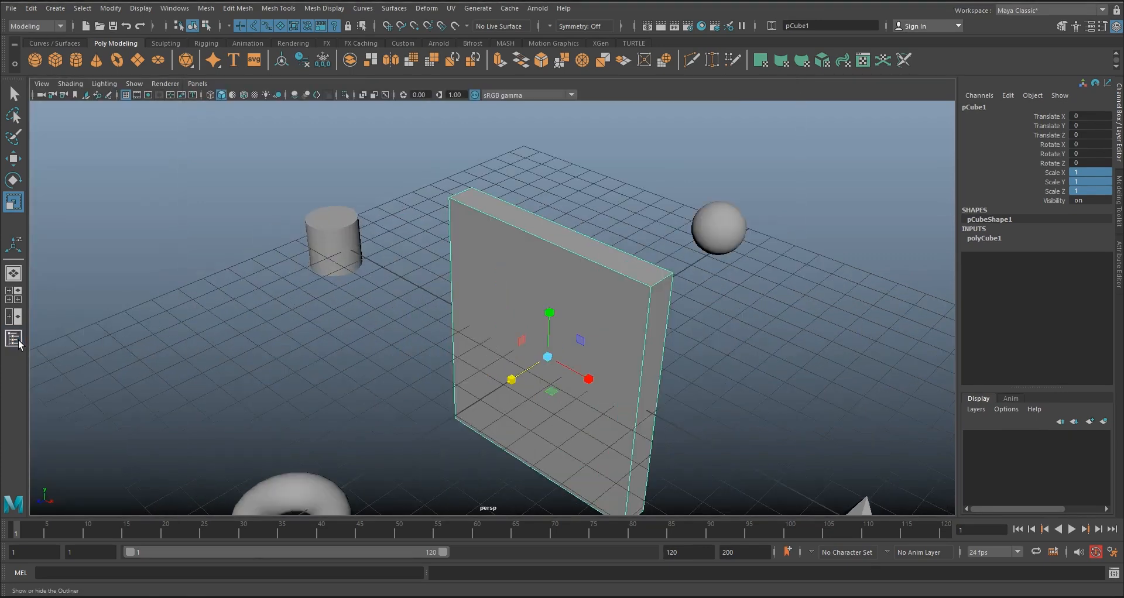
click(14, 339)
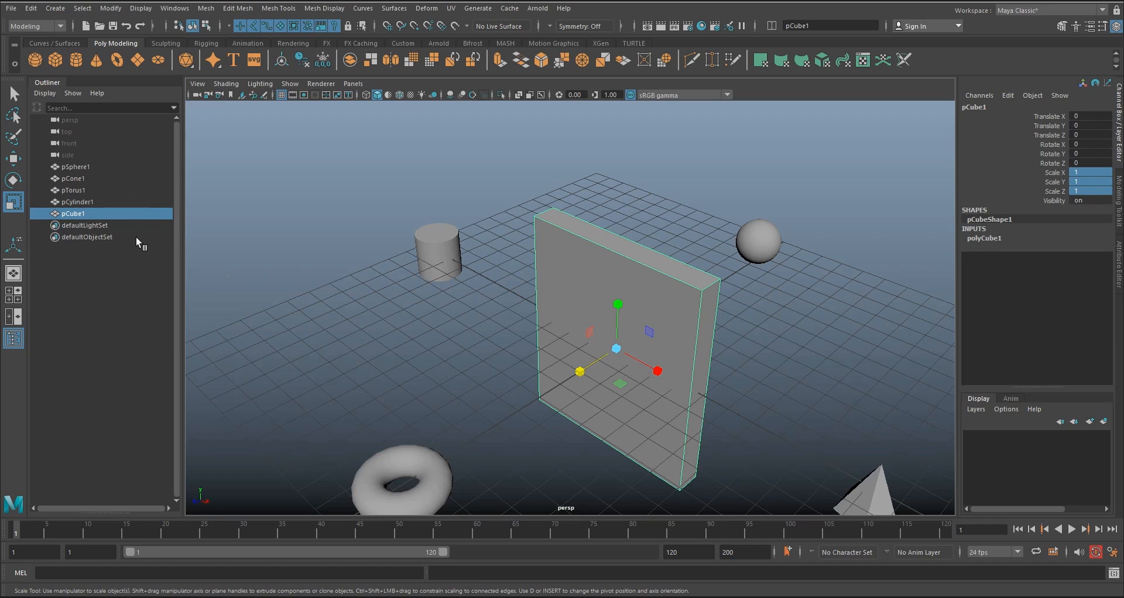
click(96, 168)
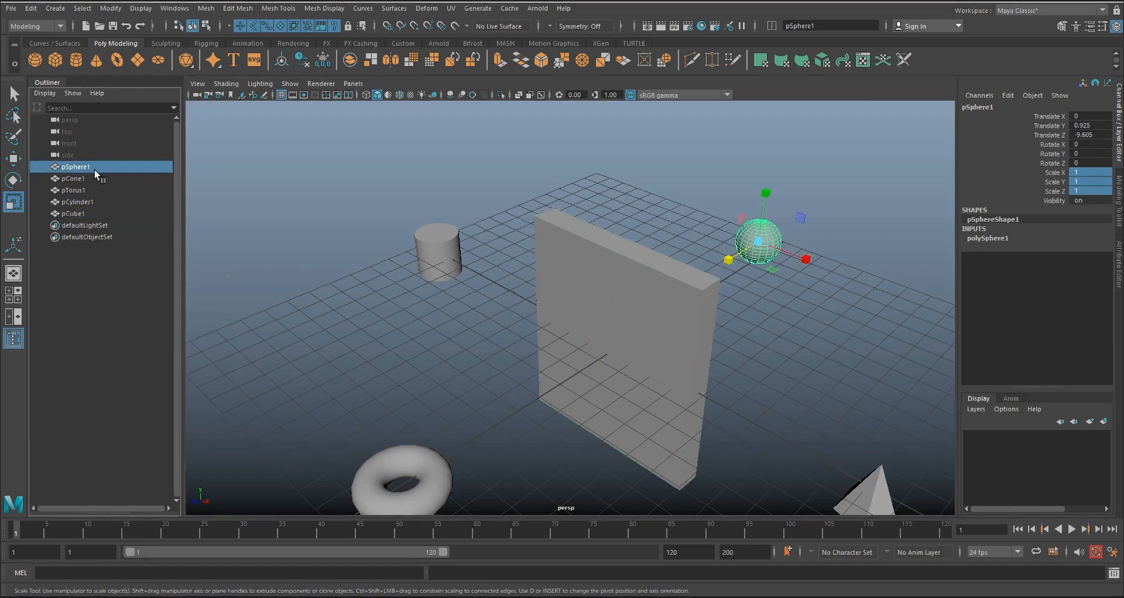
click(82, 191)
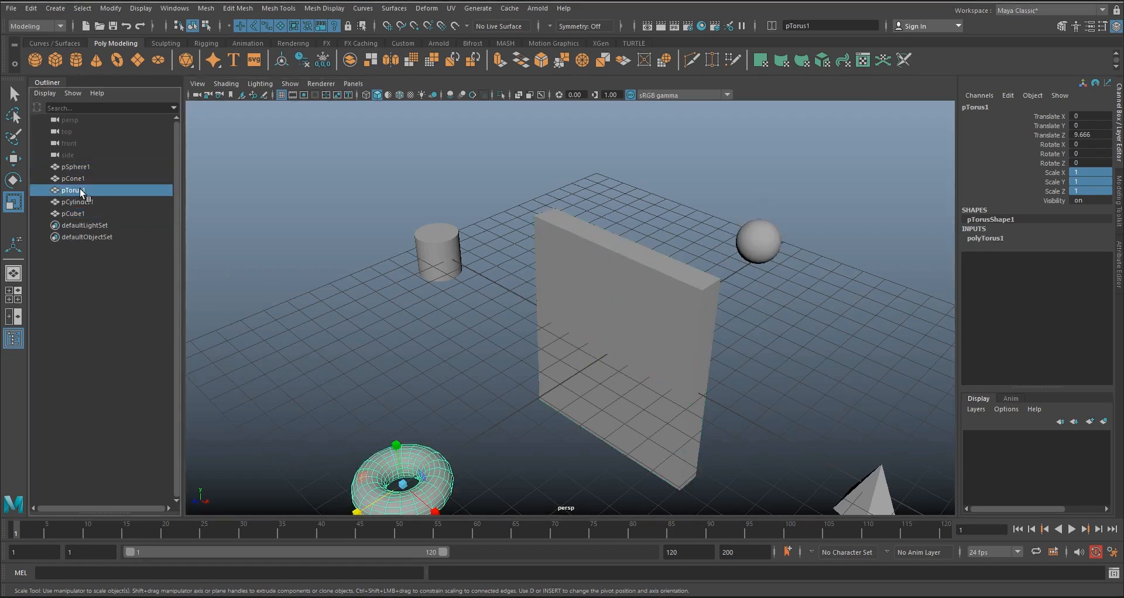
click(80, 200)
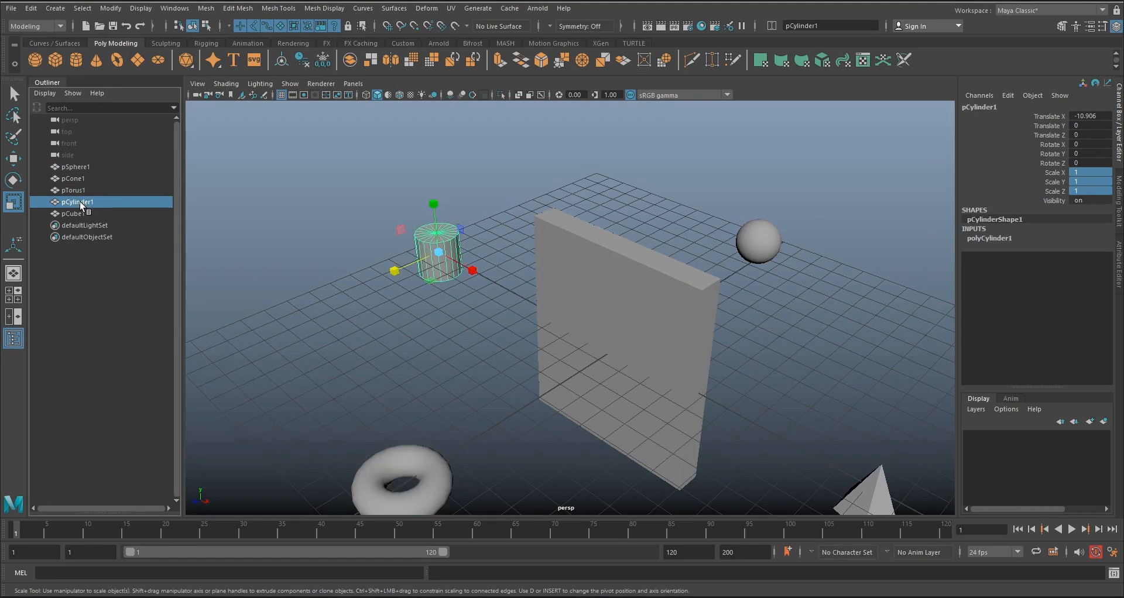